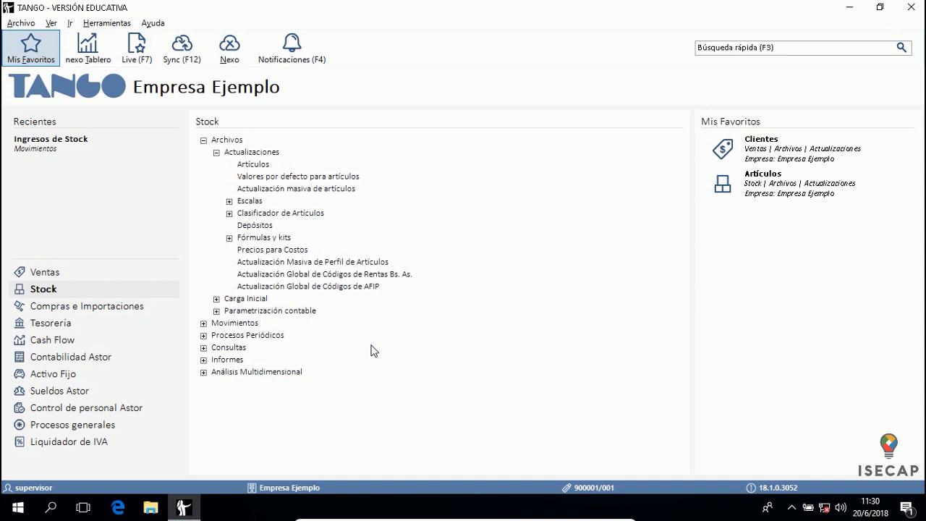
# Launch Administrador Tango from the Herramientas menu
pyautogui.click(109, 24)
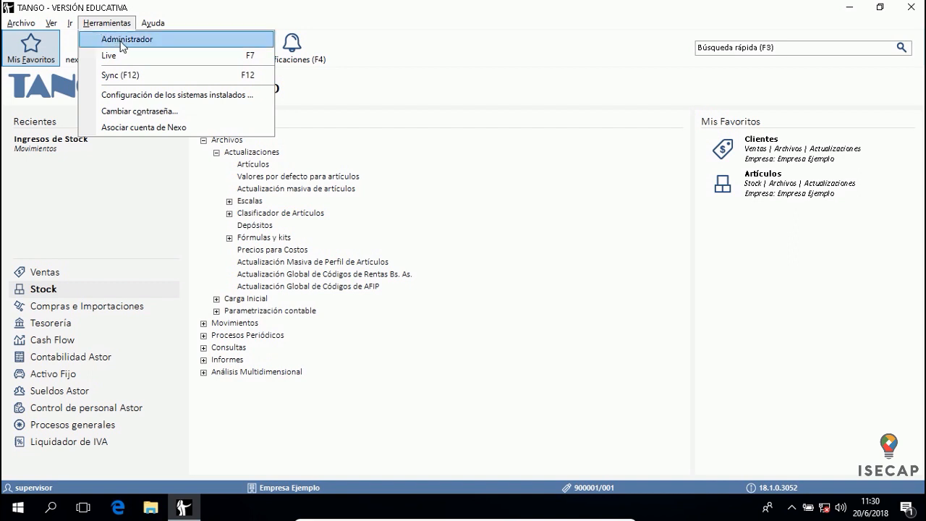
pyautogui.click(123, 42)
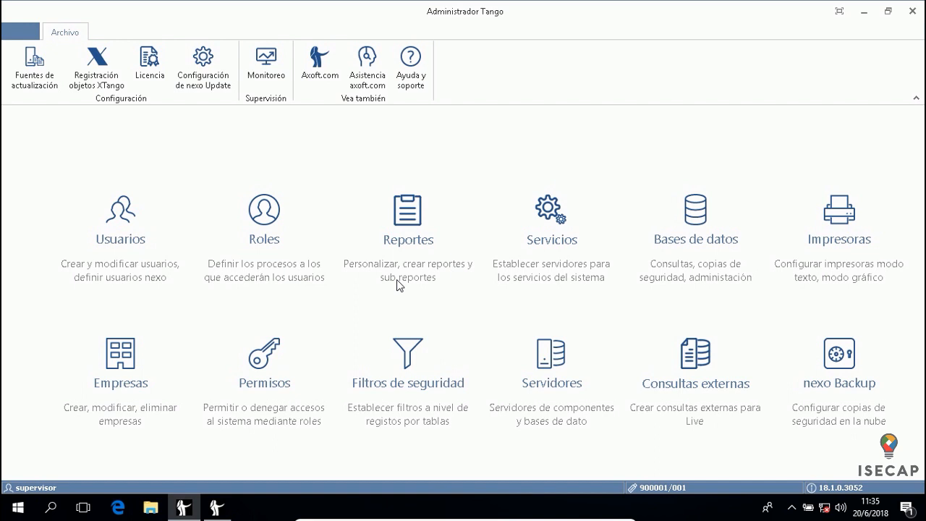
# Open the Empresas module and acknowledge the cloud backup notice
pyautogui.click(125, 366)
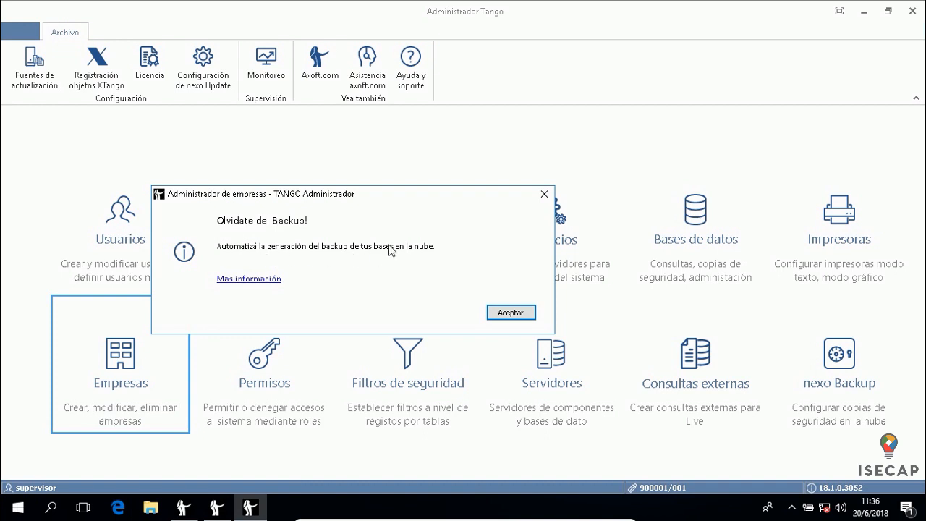
pyautogui.click(508, 312)
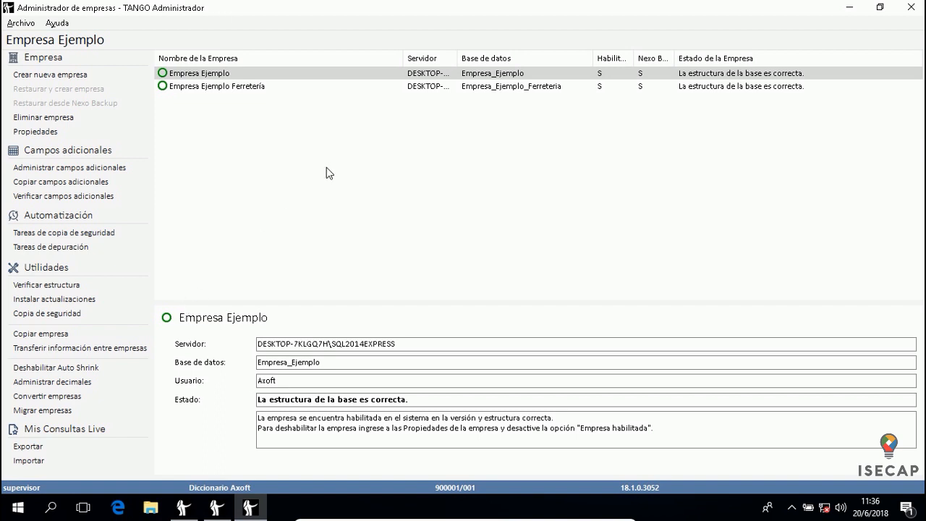
# Compare Empresa Ejemplo and Empresa Ejemplo Ferretería, ending on Ferretería's Empresa_Ejemplo_Ferreteria database field
pyautogui.click(166, 75)
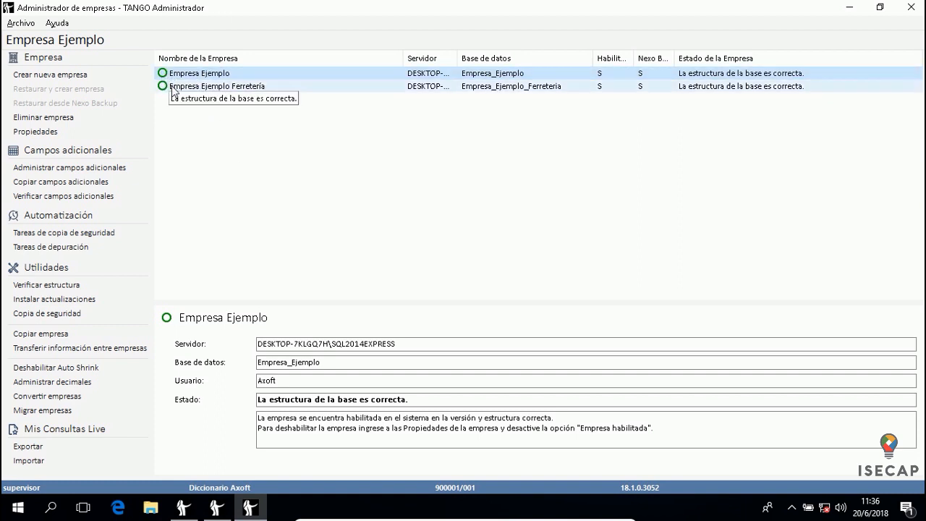
pyautogui.click(176, 89)
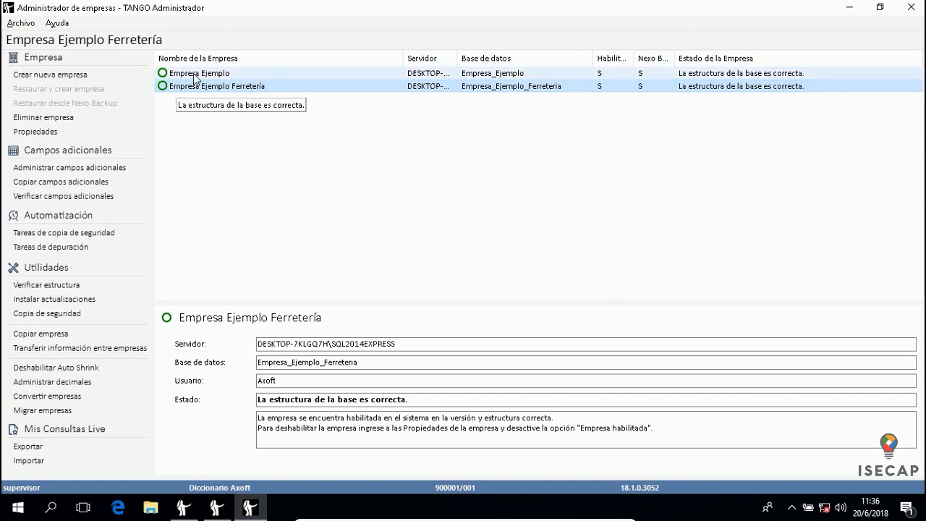
pyautogui.click(194, 75)
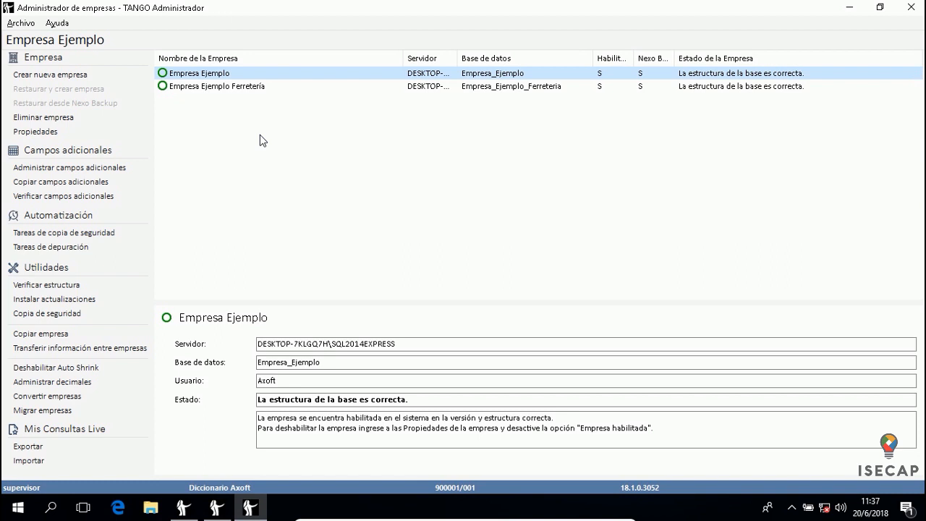
pyautogui.click(209, 89)
pyautogui.click(213, 73)
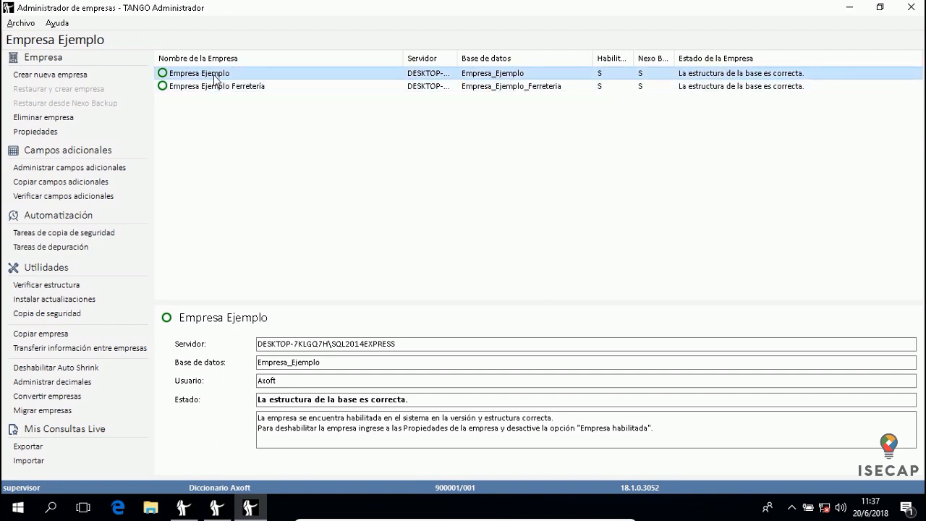
pyautogui.click(211, 86)
pyautogui.click(212, 74)
pyautogui.click(208, 88)
pyautogui.click(210, 75)
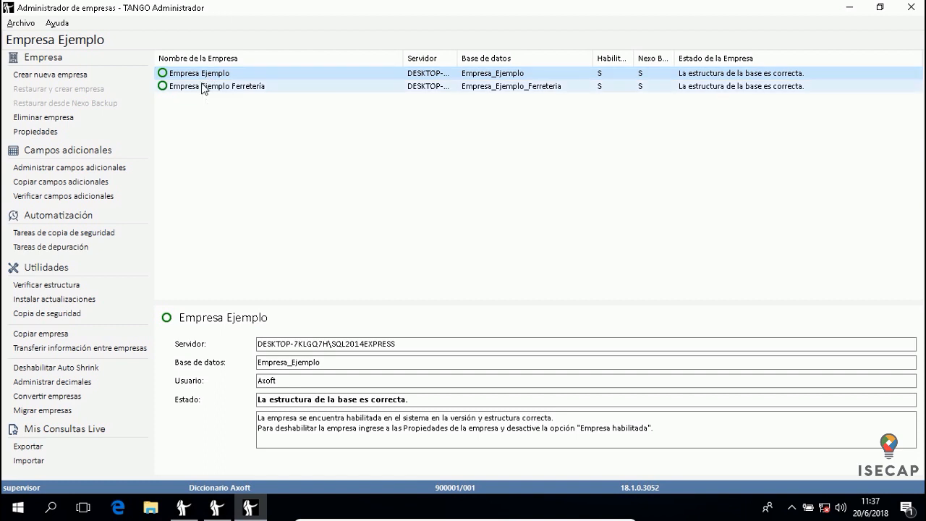
pyautogui.click(208, 87)
pyautogui.click(209, 74)
pyautogui.click(208, 87)
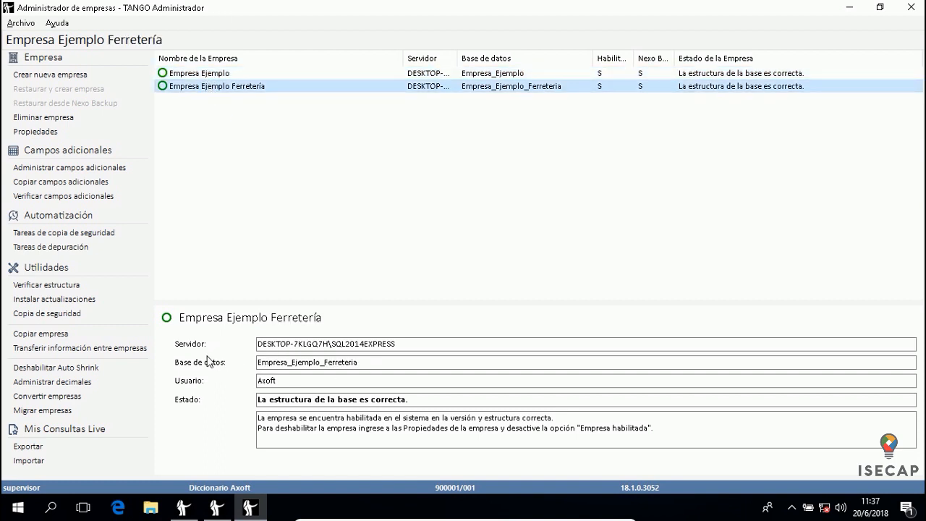
pyautogui.click(389, 361)
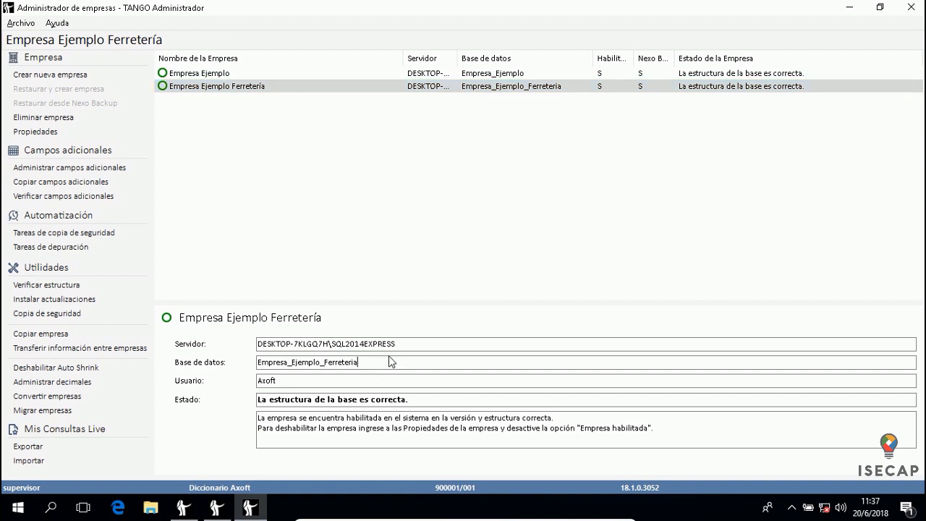
pyautogui.moveTo(404, 347); pyautogui.dragTo(241, 350)
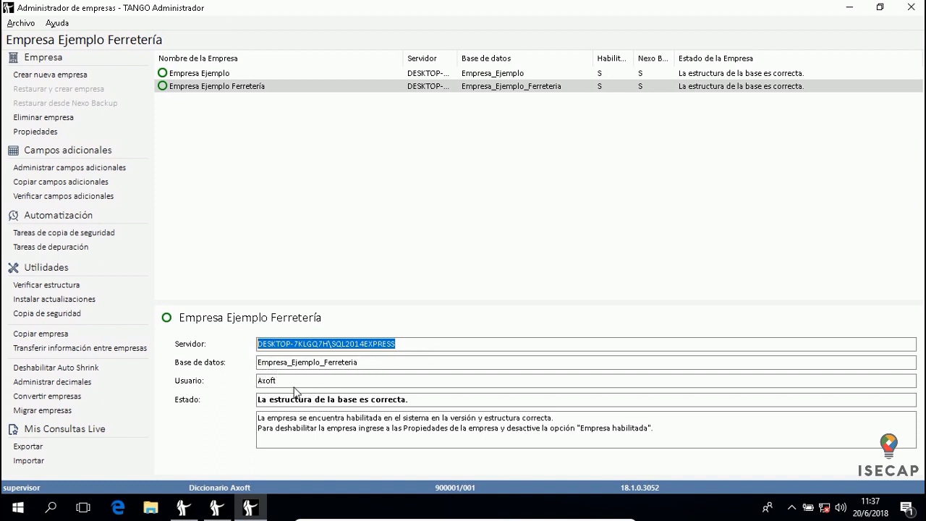
pyautogui.click(293, 385)
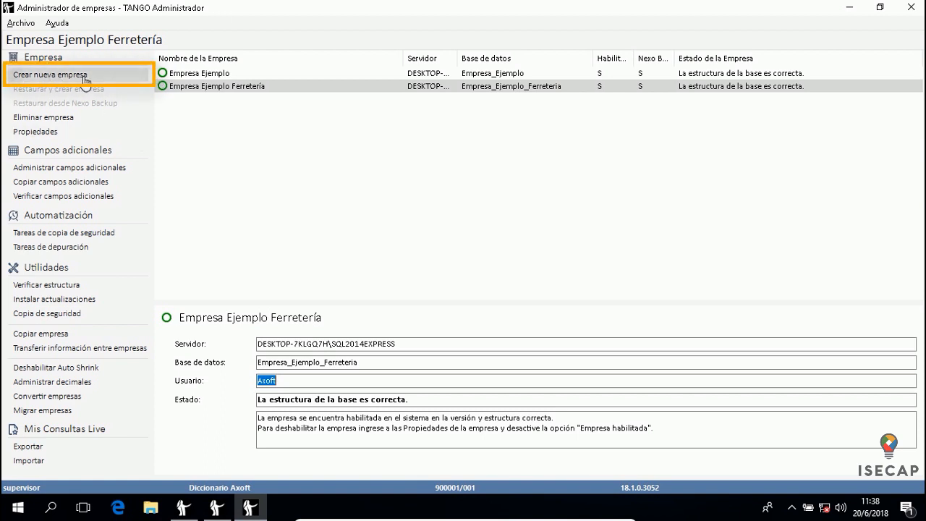
# Start the Nueva Empresa wizard and name the company ISECAP without advanced options
pyautogui.click(84, 77)
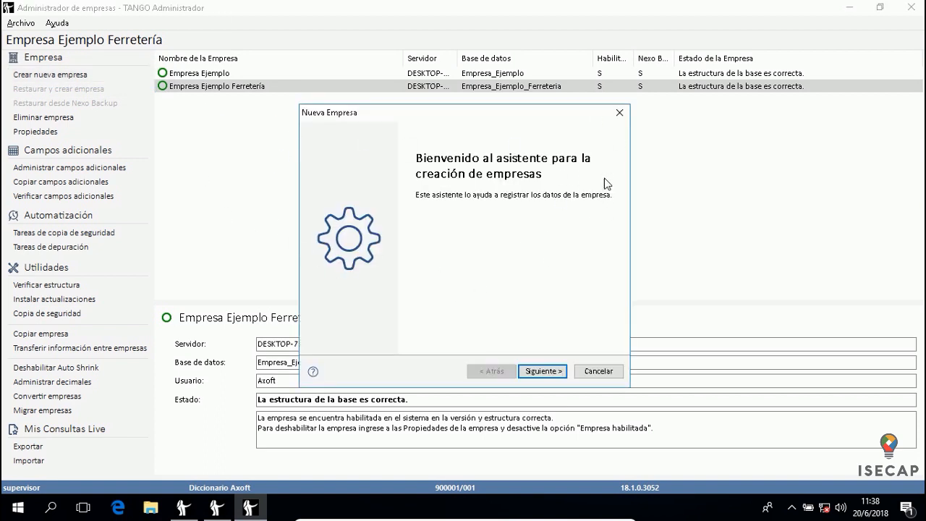
pyautogui.click(546, 373)
pyautogui.moveTo(480, 114); pyautogui.dragTo(578, 75)
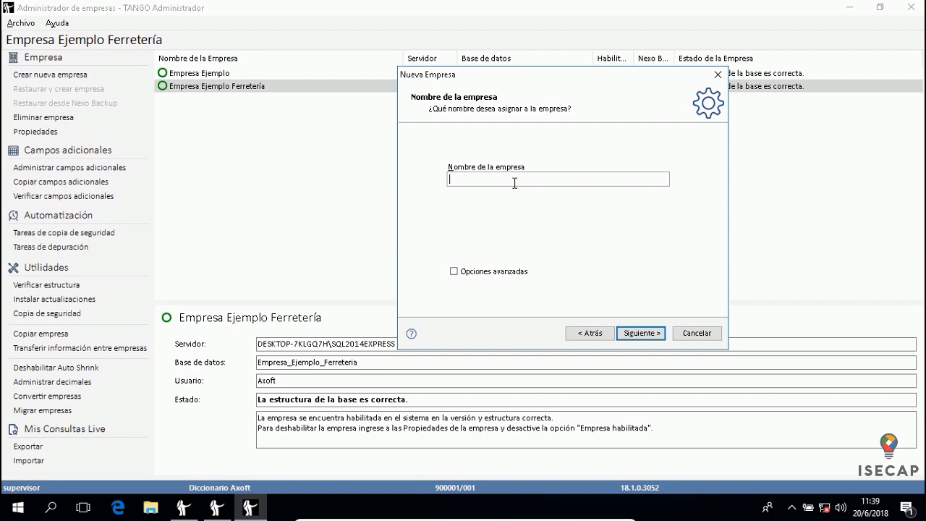
pyautogui.write('ISECAP')
pyautogui.click(509, 273)
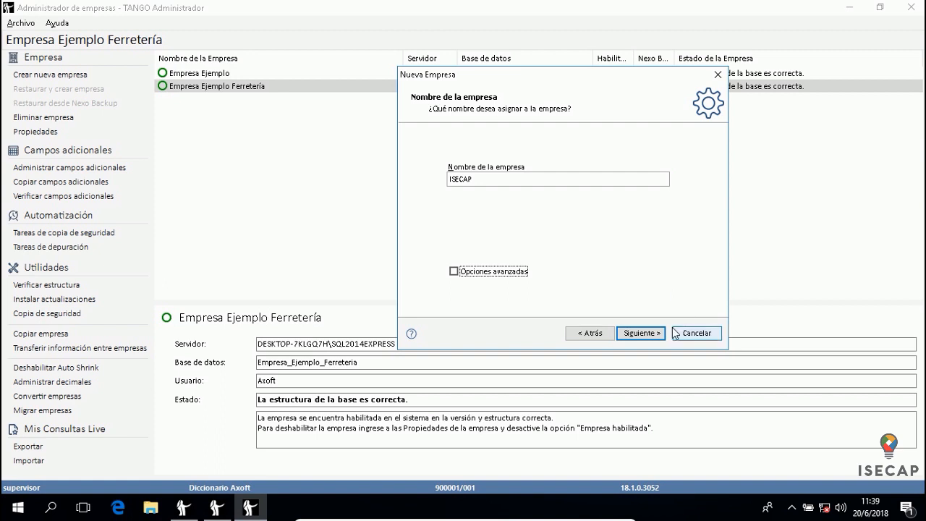
pyautogui.click(643, 334)
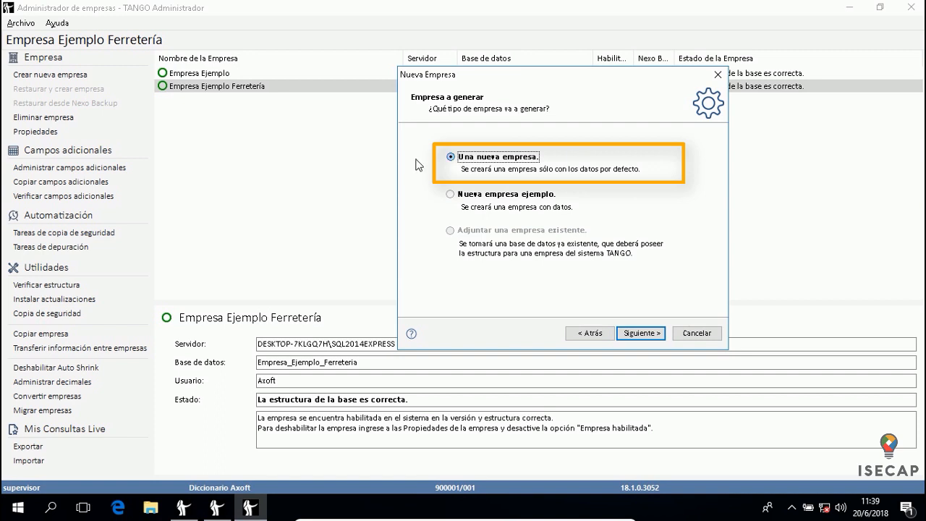
# Choose Nueva empresa ejemplo as the company type so ISECAP includes sample data
pyautogui.click(477, 196)
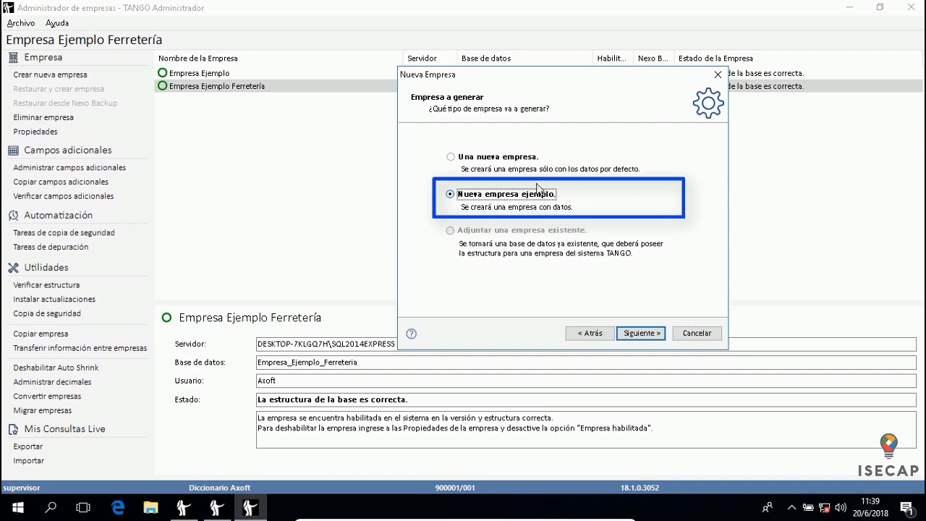
pyautogui.click(534, 158)
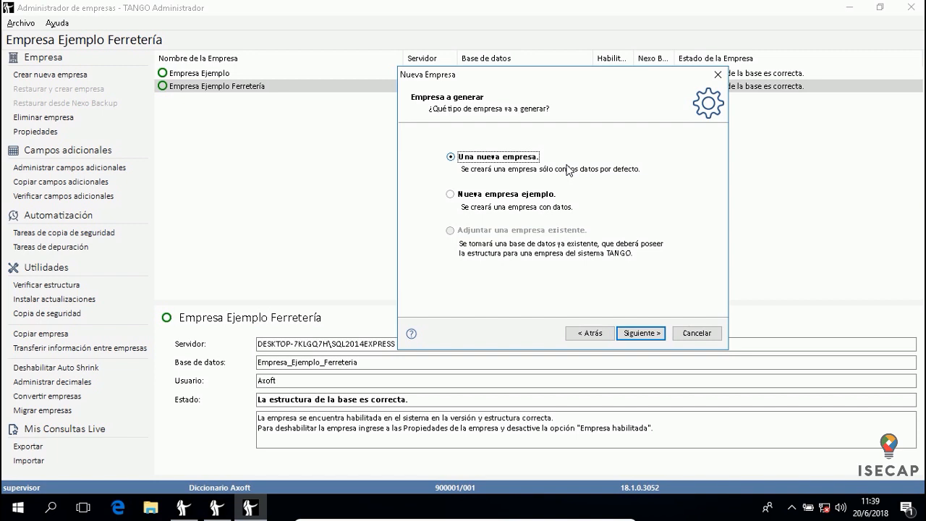
pyautogui.click(500, 196)
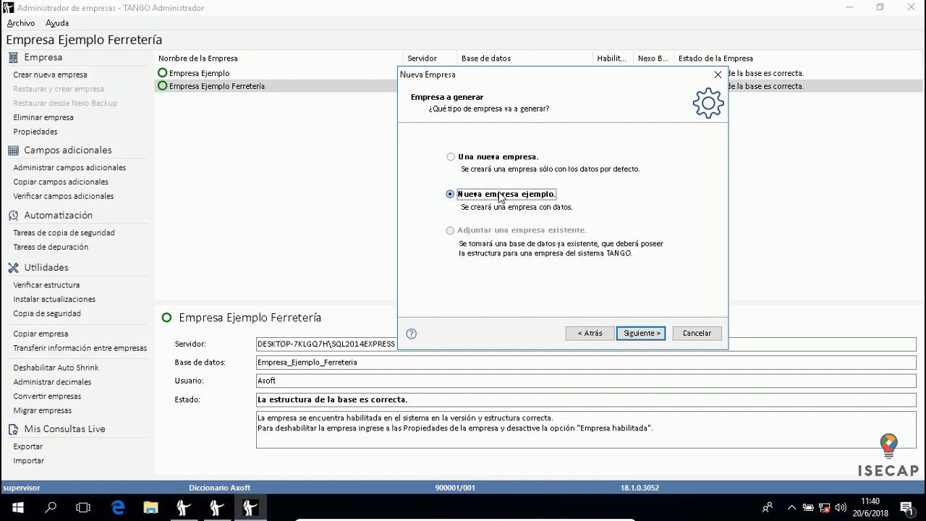
pyautogui.click(635, 337)
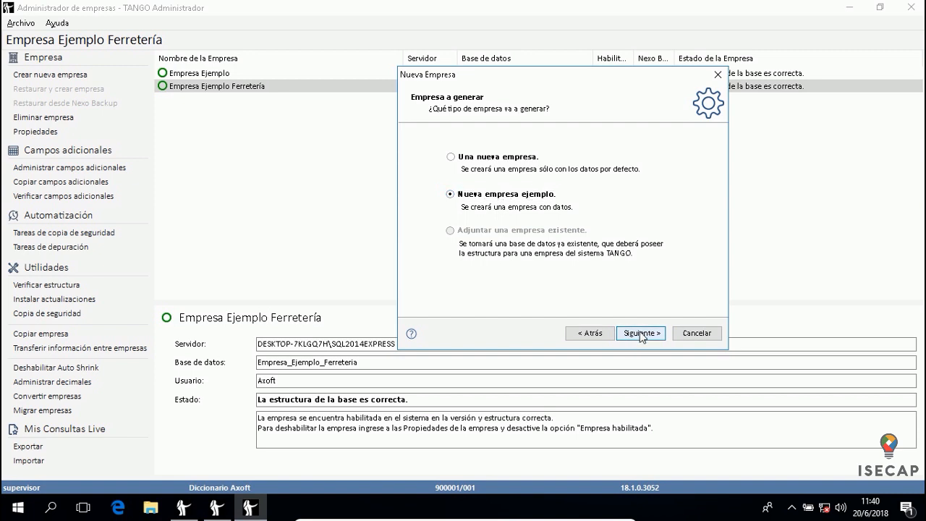
# Keep Gestión in the Datos dropdown and advance to Finalización del asistente
pyautogui.click(640, 335)
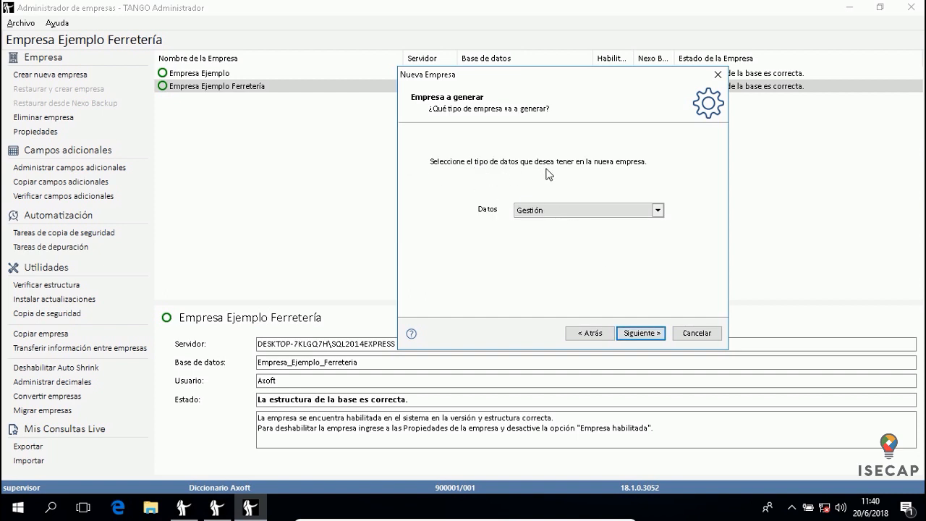
pyautogui.click(659, 211)
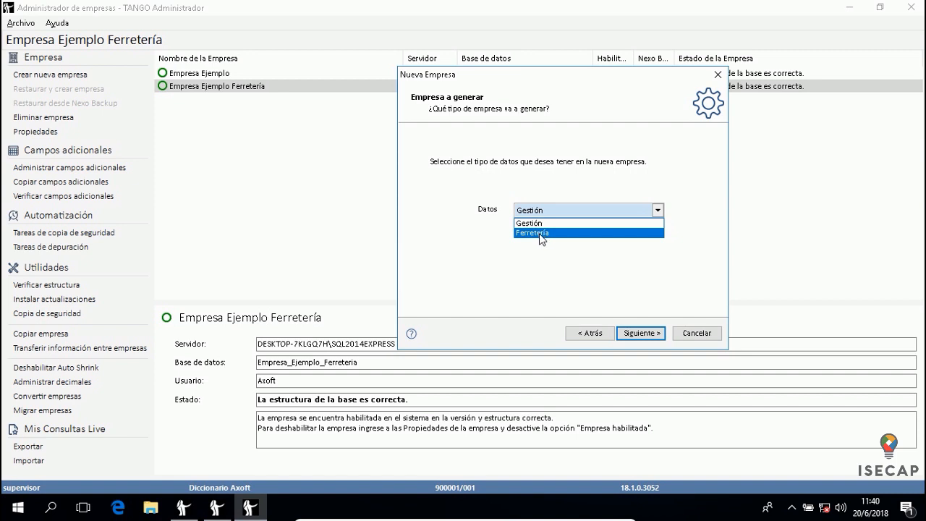
pyautogui.click(544, 224)
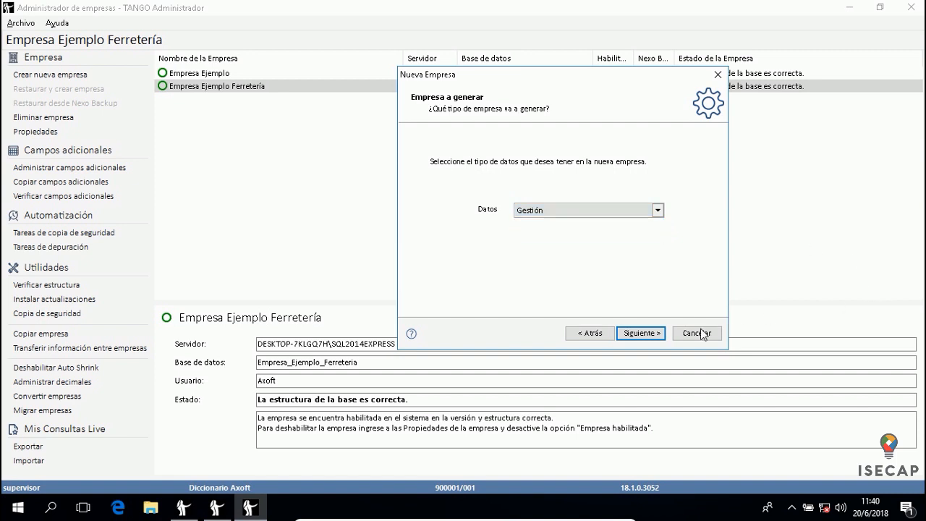
pyautogui.click(641, 334)
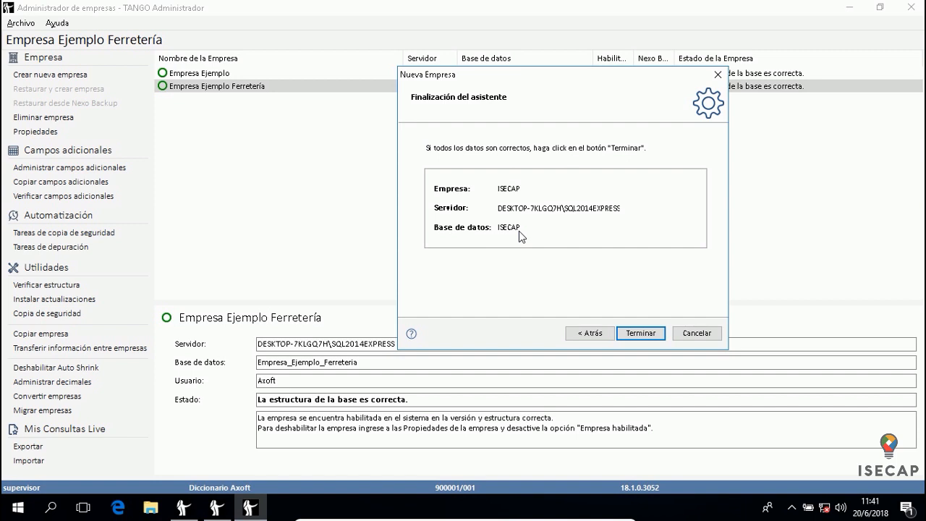
# Finish the wizard, creating company ISECAP with database ISECAP
pyautogui.click(636, 336)
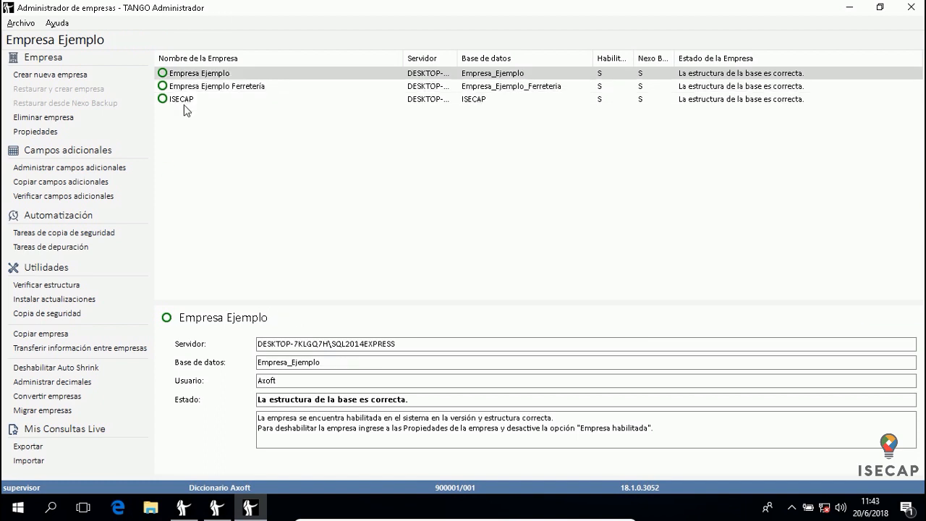
# Select ISECAP to view its SQL2014EXPRESS server, Axoft user and enabled status
pyautogui.click(193, 101)
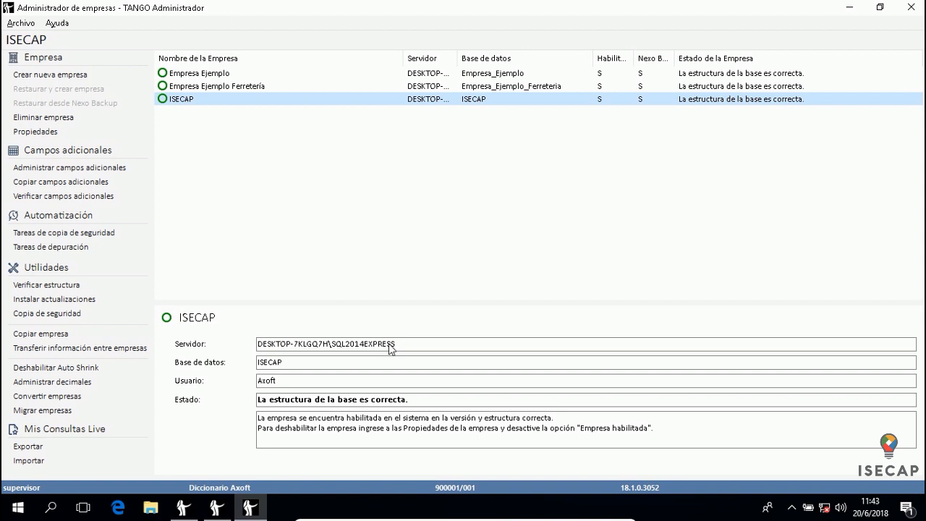
pyautogui.click(217, 89)
pyautogui.click(208, 101)
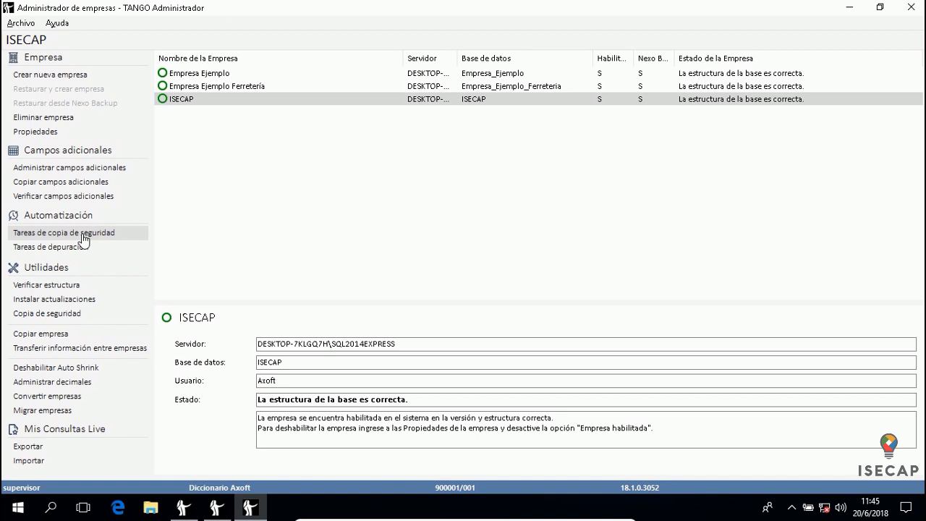
# Open Copia de seguridad for ISECAP and name the backup file ISECAP01.bak in C:\
pyautogui.click(51, 316)
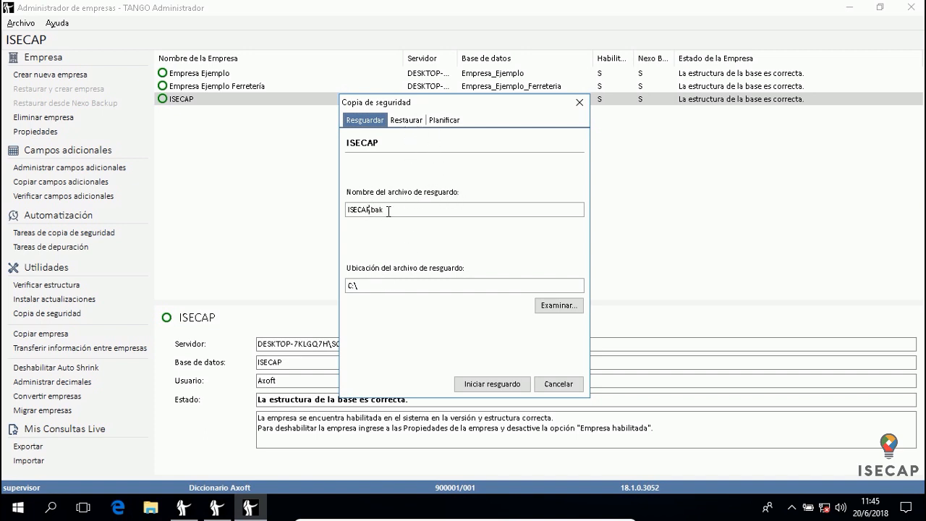
pyautogui.write('01')
pyautogui.click(558, 311)
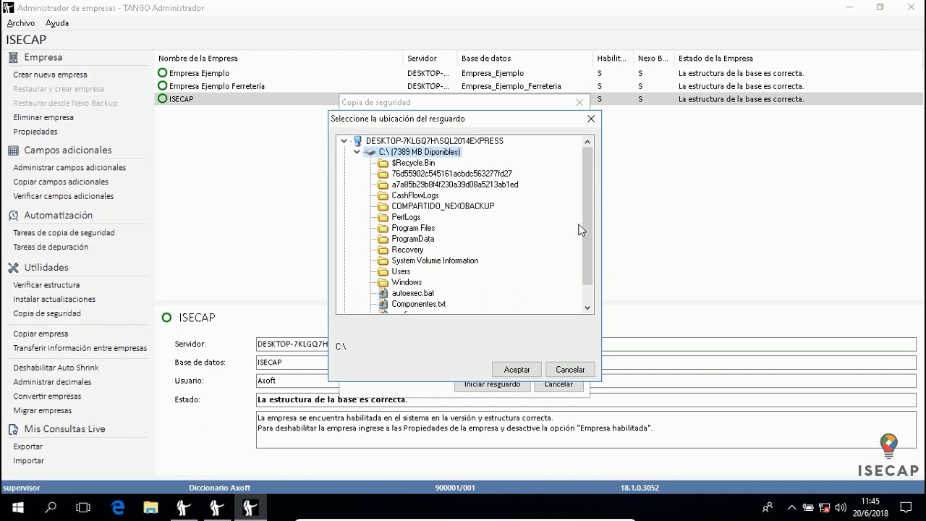
pyautogui.click(572, 371)
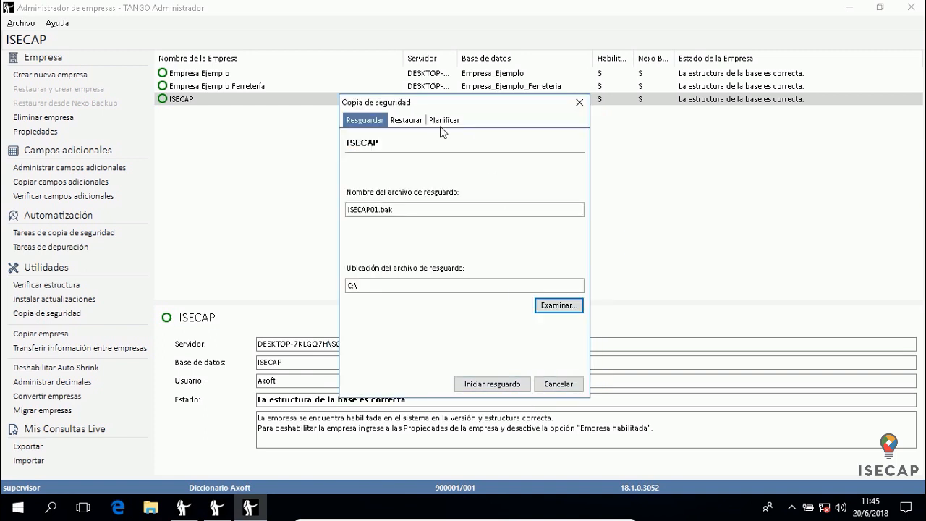
pyautogui.click(152, 510)
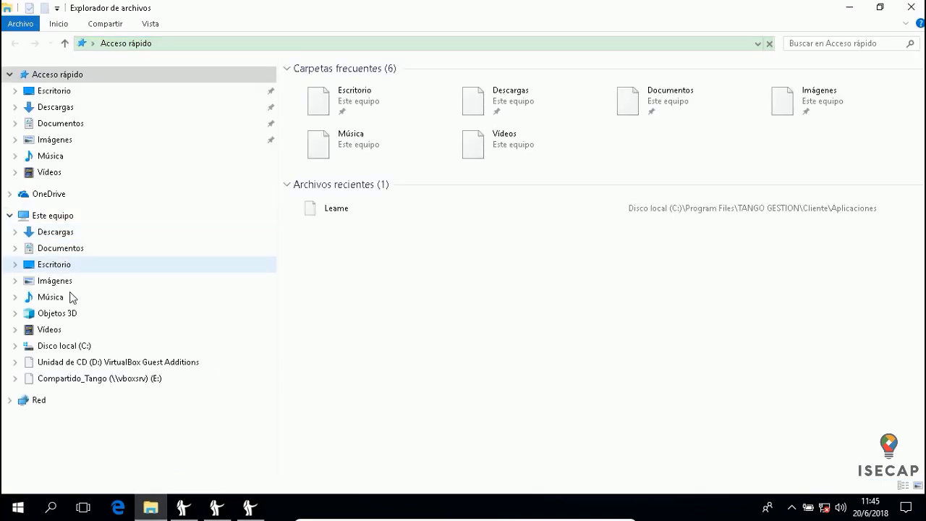
# On Disco local (C:), add a new folder and rename it Backup Tango
pyautogui.click(65, 346)
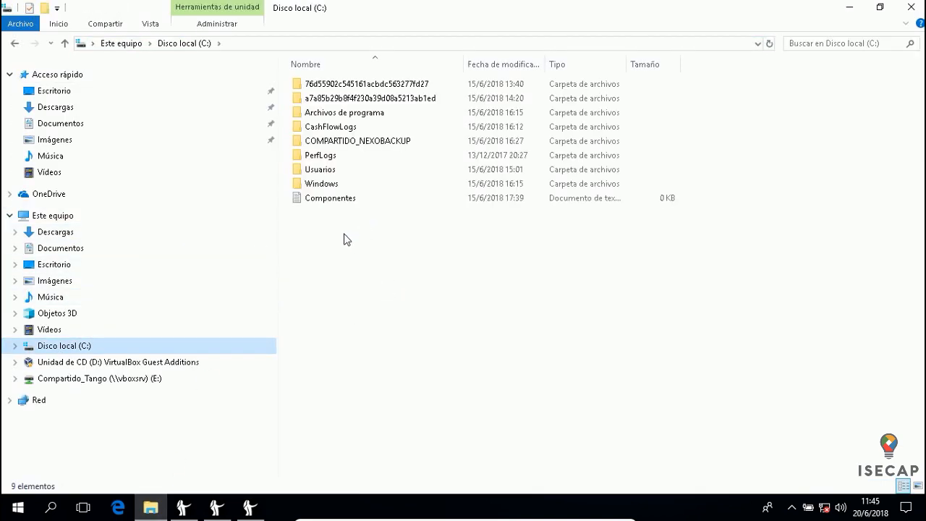
pyautogui.rightClick(343, 234)
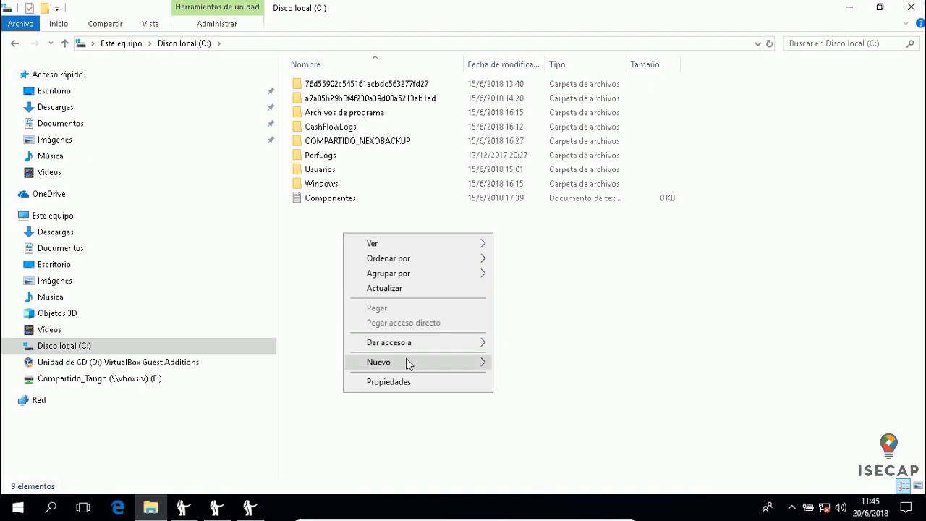
pyautogui.moveTo(406, 360)
pyautogui.click(551, 368)
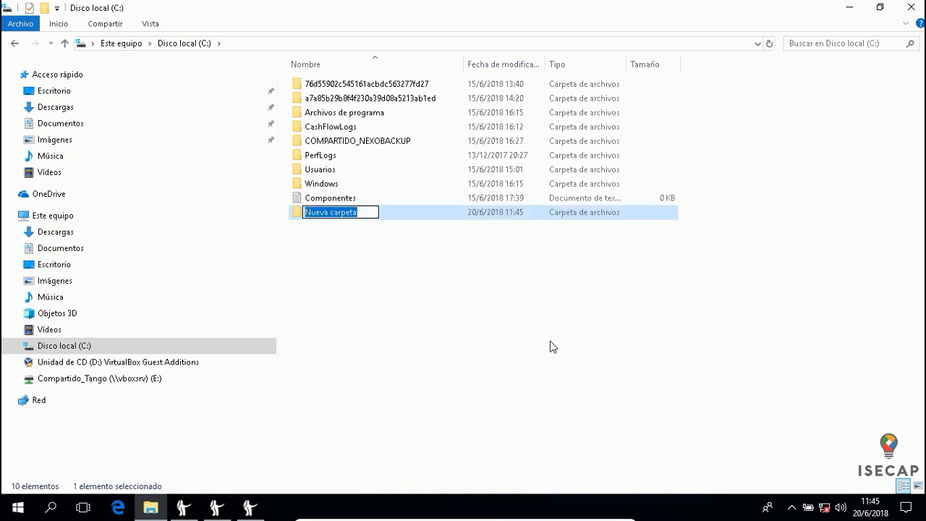
pyautogui.press('Return')
pyautogui.press('a')
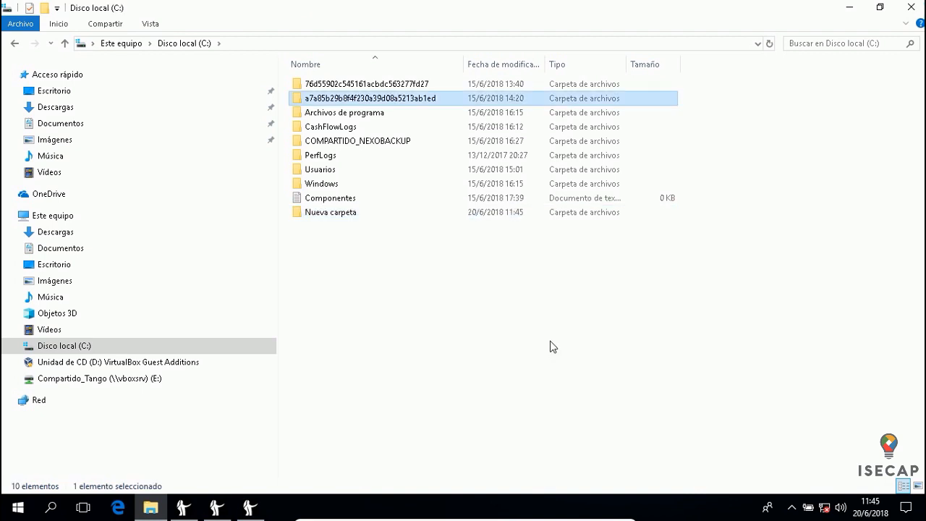
pyautogui.click(325, 215)
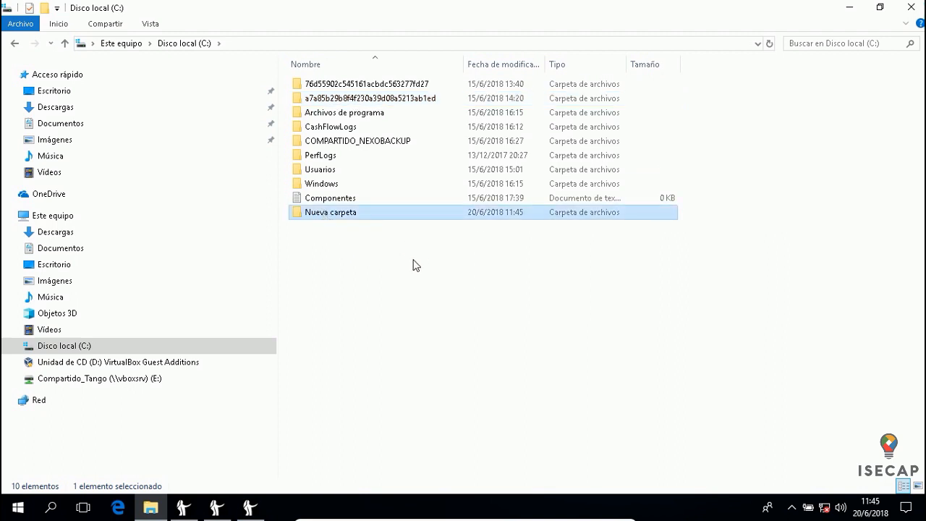
pyautogui.press('F2')
pyautogui.write('Bac')
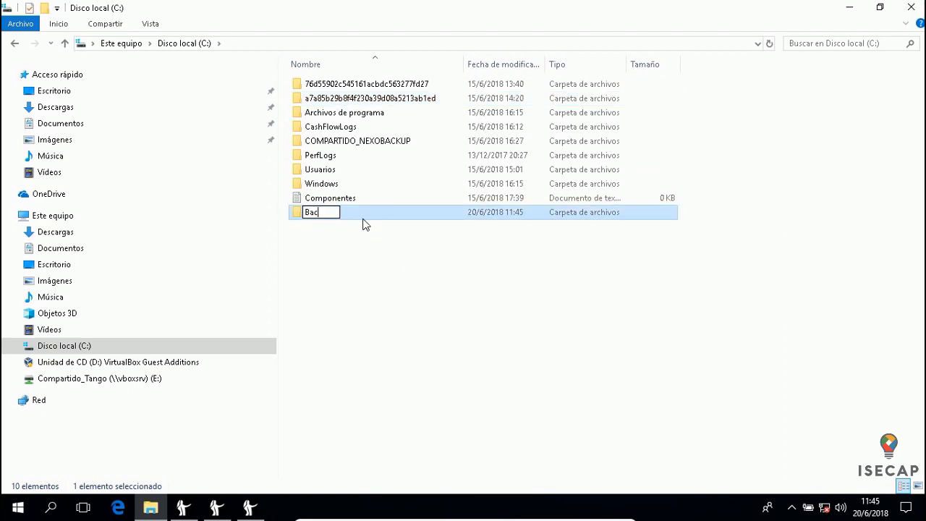
pyautogui.write('kup Tango')
pyautogui.press('Return')
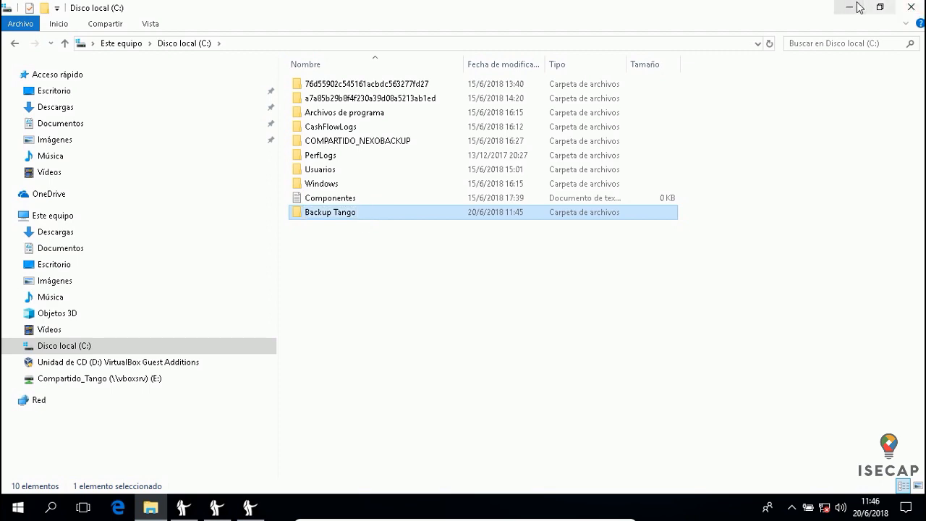
pyautogui.click(848, 7)
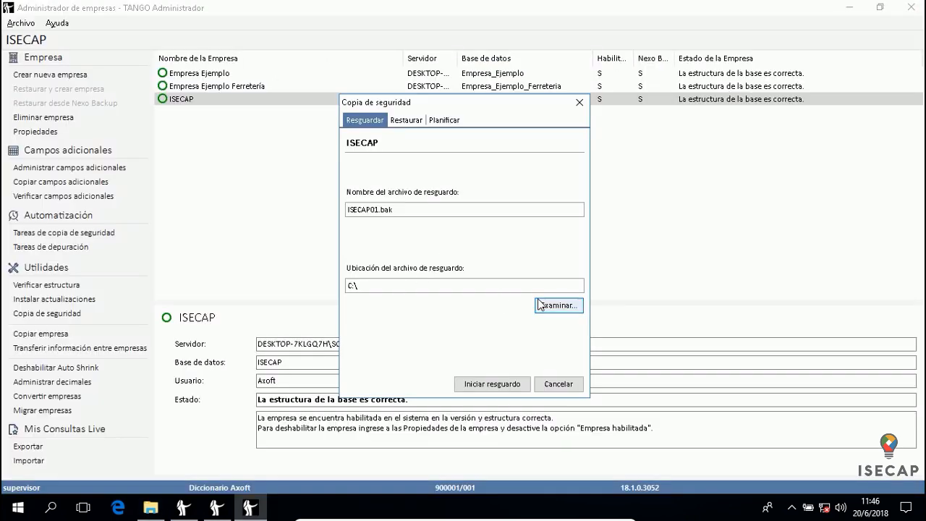
# Point the ISECAP01.bak backup to the C:\Backup Tango folder, glancing at the Planificar tab
pyautogui.click(541, 306)
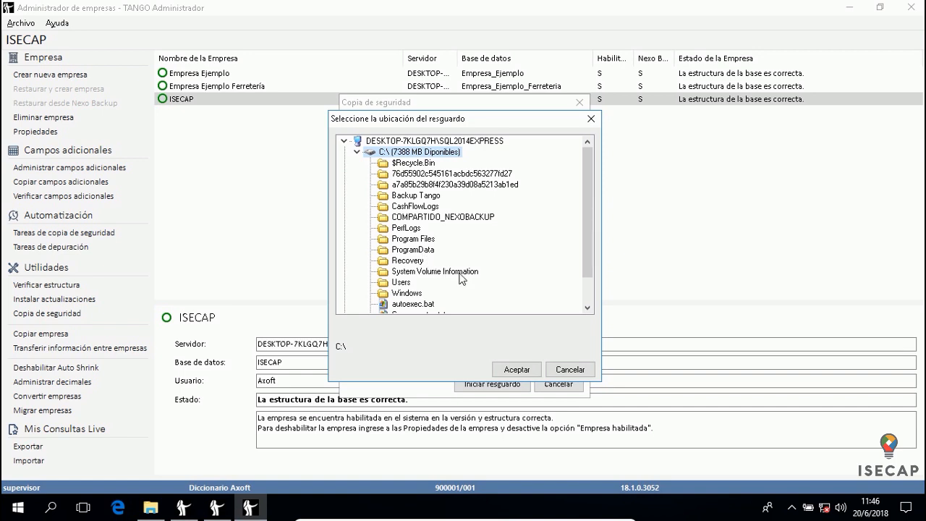
pyautogui.click(424, 196)
pyautogui.click(517, 369)
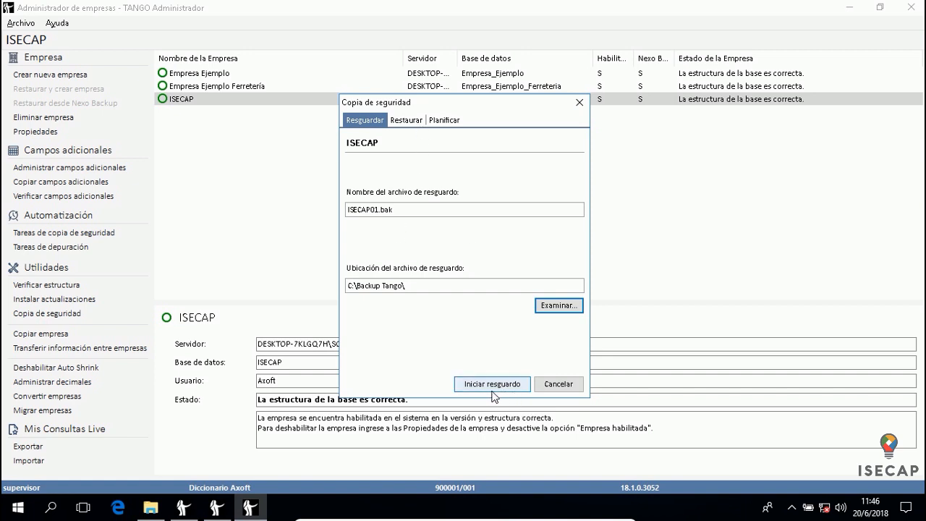
pyautogui.click(451, 119)
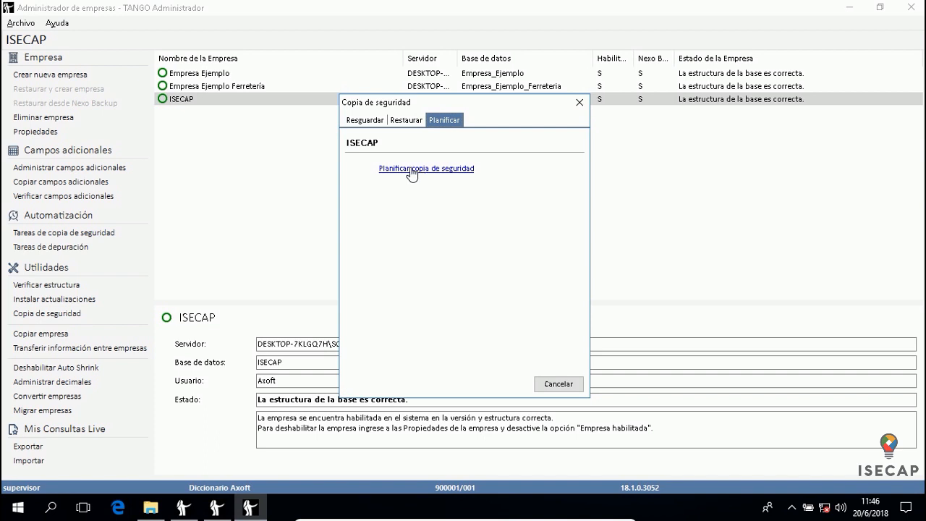
pyautogui.click(367, 121)
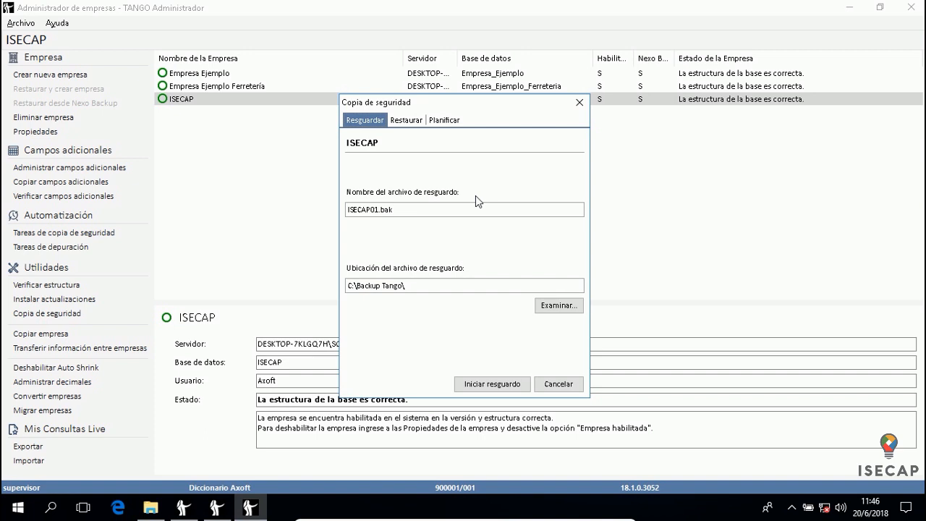
# Run the ISECAP backup and acknowledge the 'La copia de seguridad ha finalizado' message
pyautogui.click(497, 385)
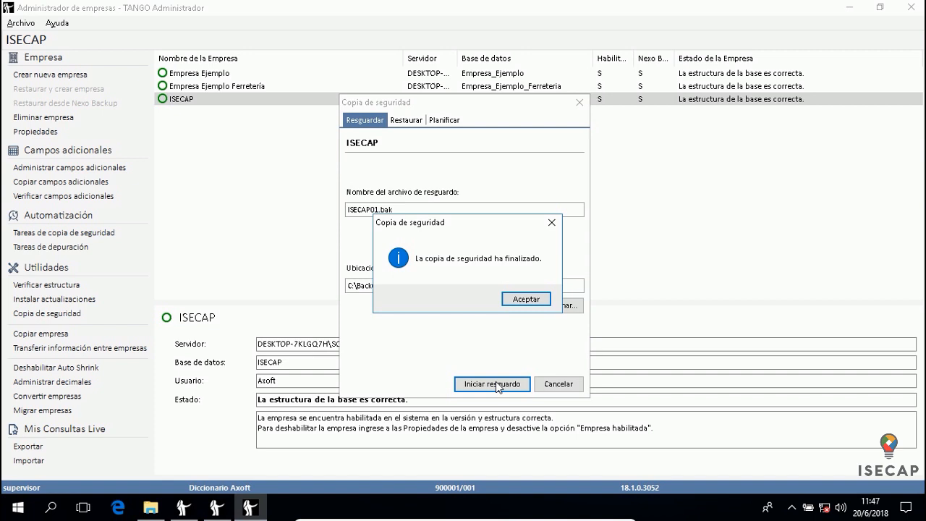
pyautogui.click(527, 299)
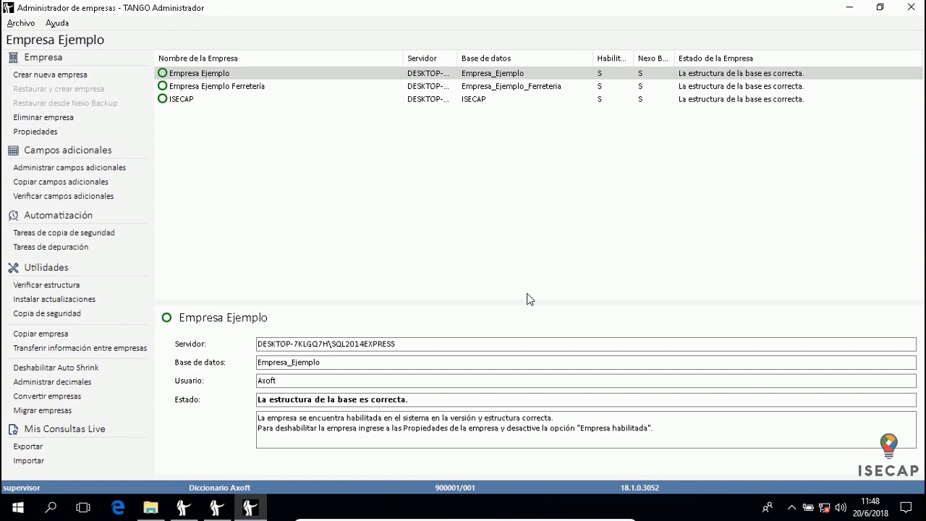
# In File Explorer, open Backup Tango and select ISECAP01.bak to confirm the backup exists
pyautogui.click(150, 508)
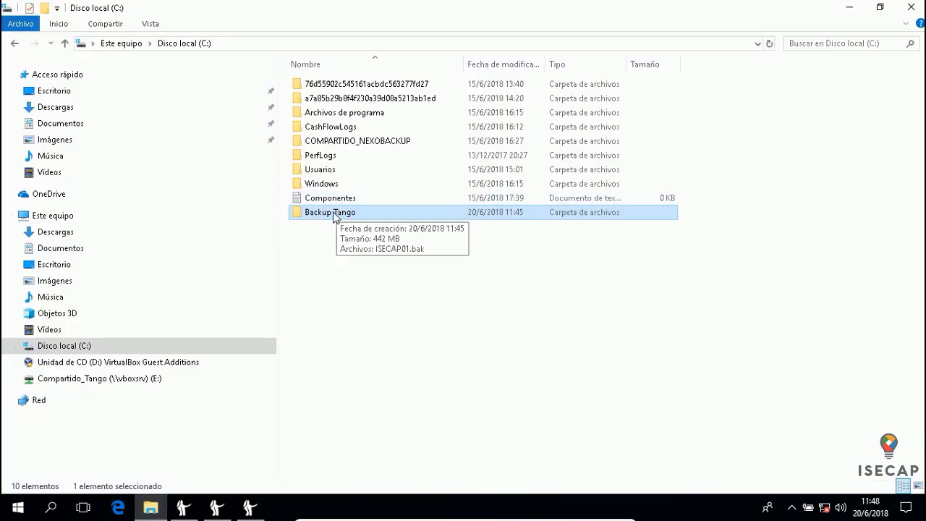
pyautogui.doubleClick(354, 212)
pyautogui.click(349, 82)
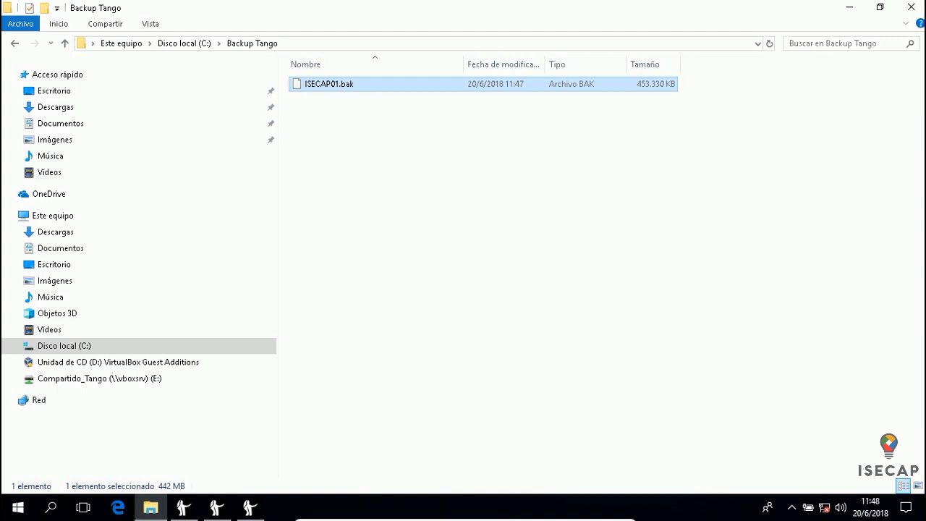
# Exit Tango's company administrator with Archivo > Salir and return to Administrador Tango
pyautogui.click(250, 508)
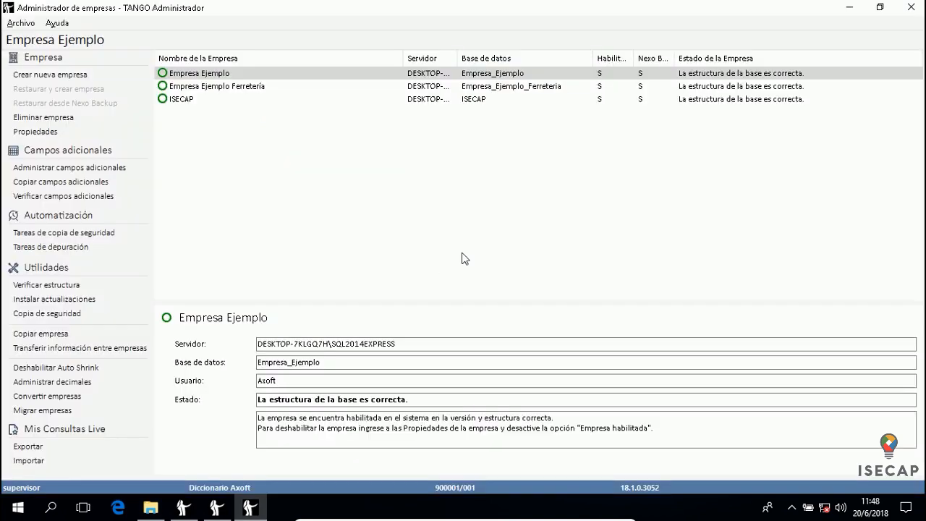
pyautogui.click(29, 25)
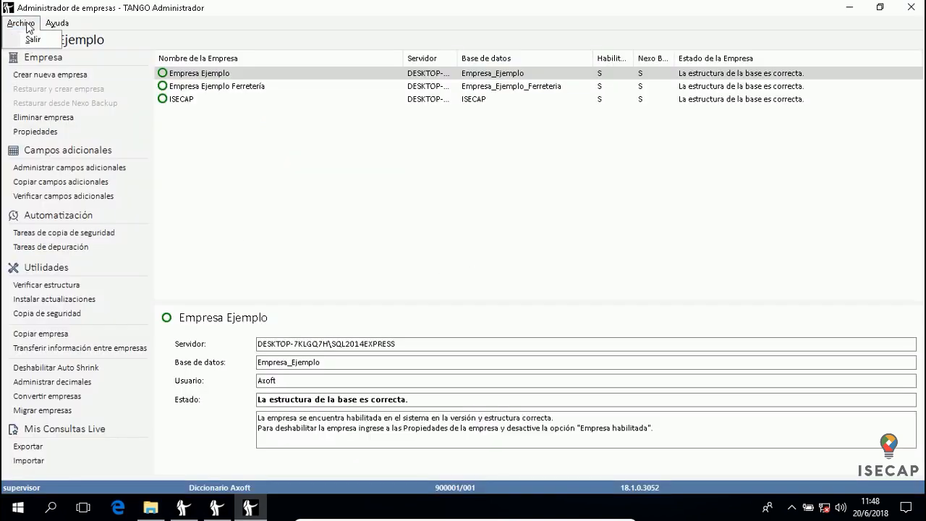
pyautogui.click(31, 40)
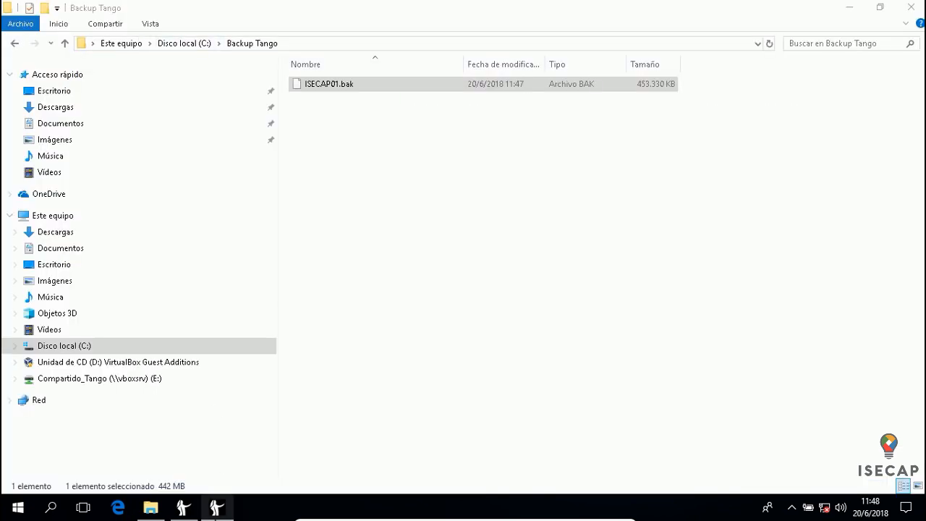
pyautogui.click(217, 509)
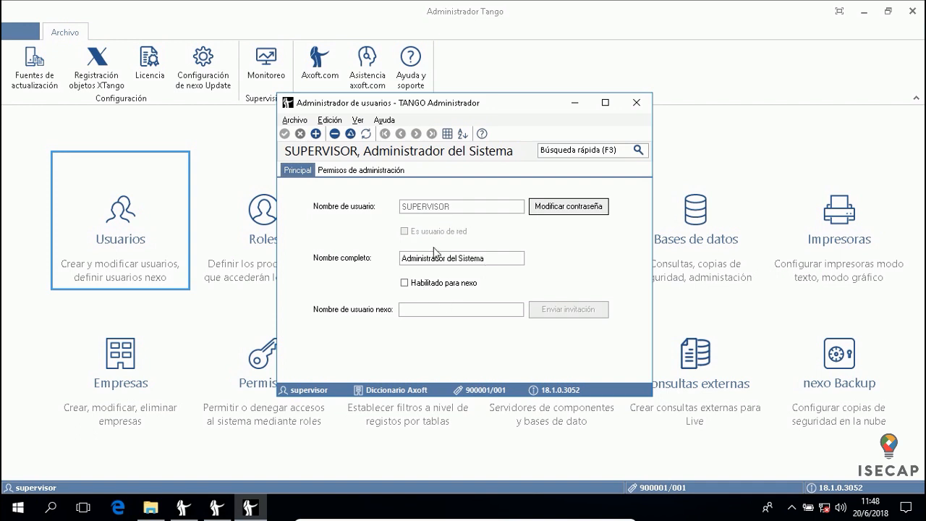
# Add a user record with the person's full name and a user name starting with a lowercase letter
pyautogui.click(315, 134)
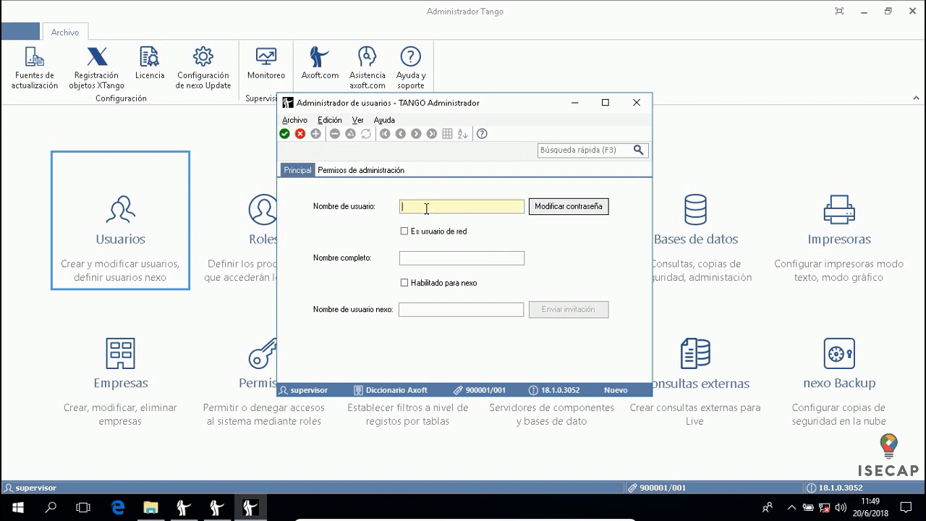
pyautogui.write('r')
pyautogui.write('Ricardo')
pyautogui.click(418, 257)
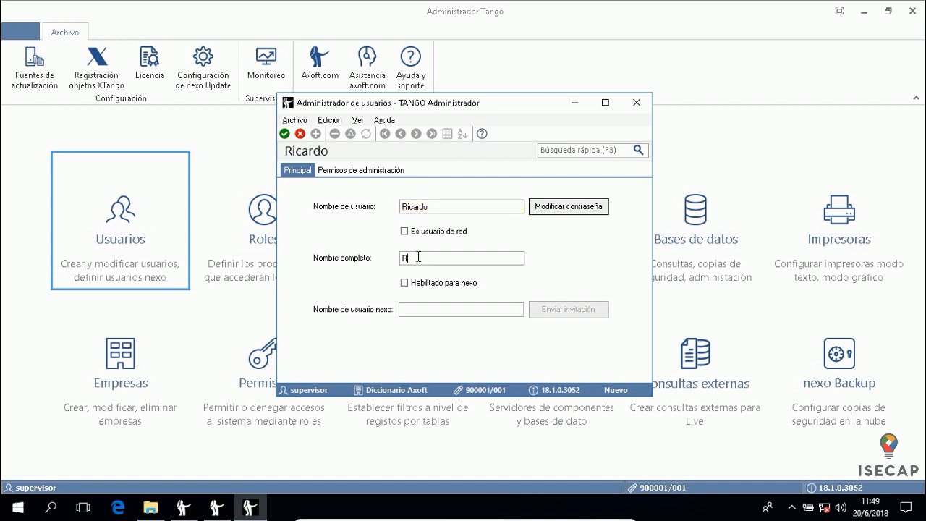
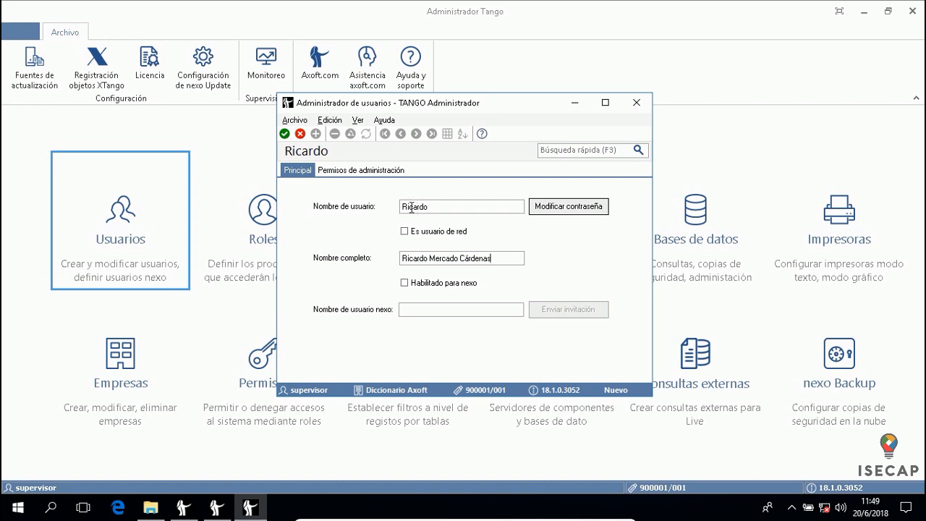
pyautogui.click(403, 206)
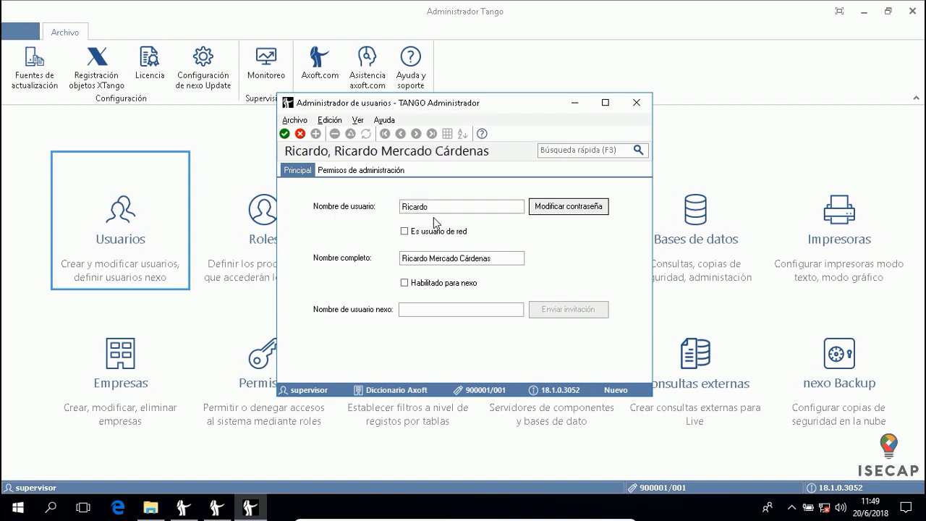
pyautogui.hotkey('shift', 'Right')
pyautogui.write('r')
# Set the new user's password, entering it twice in Modificar contraseña
pyautogui.click(585, 208)
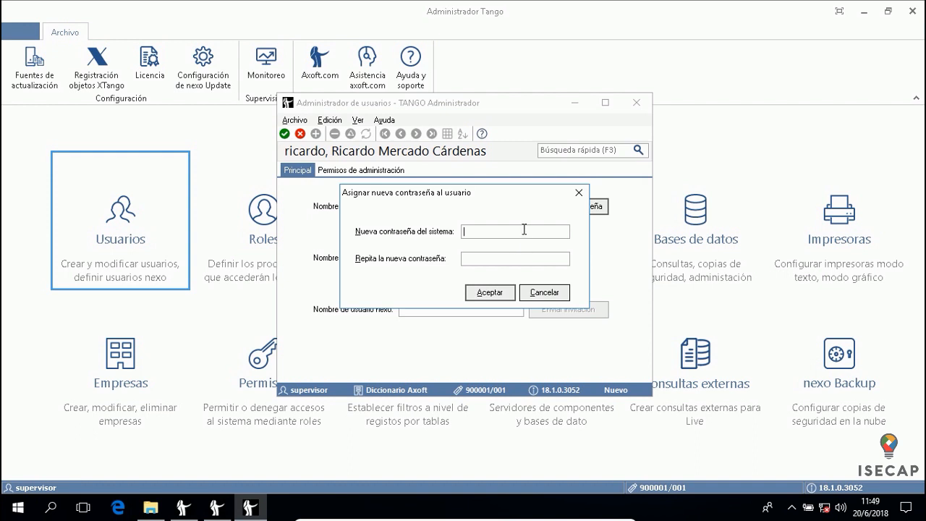
pyautogui.write('12345678')
pyautogui.press('Tab')
pyautogui.write('12345678')
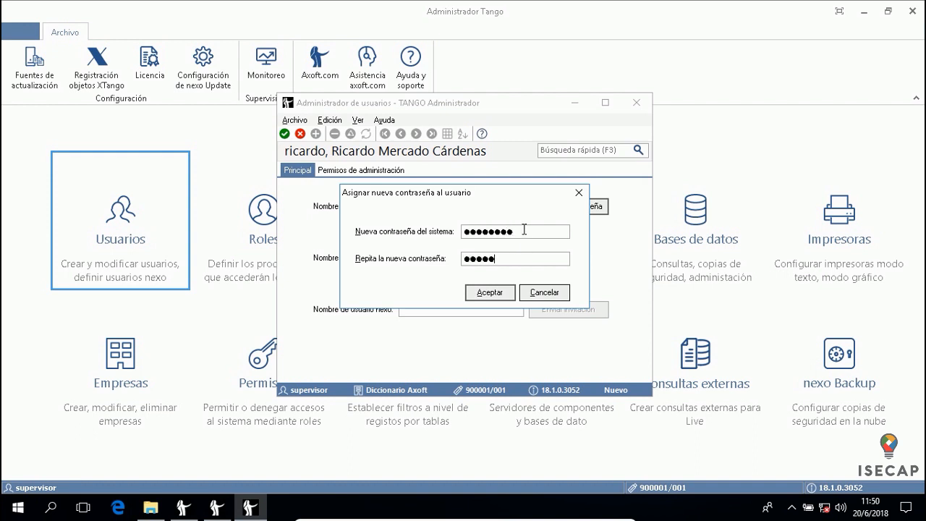
pyautogui.click(506, 294)
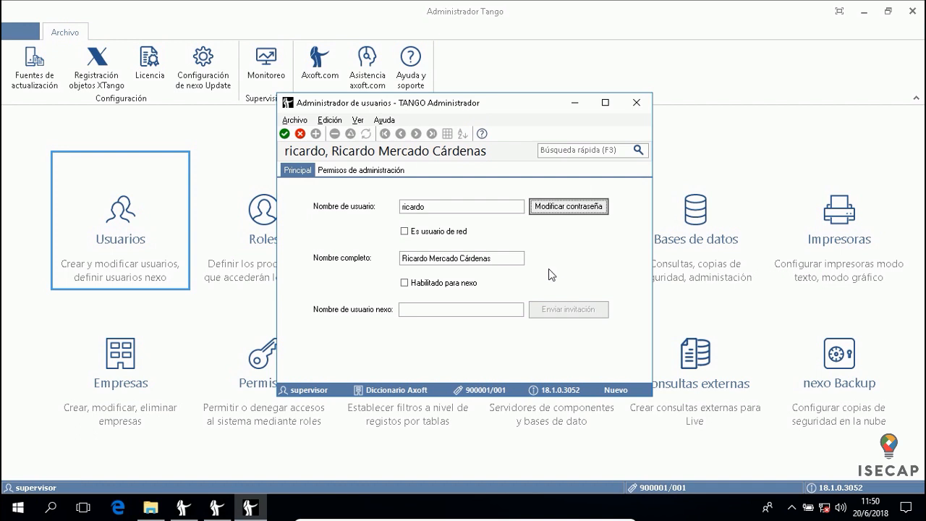
# Review administration permissions, save the new user, dismiss the notice and close the user manager
pyautogui.click(362, 171)
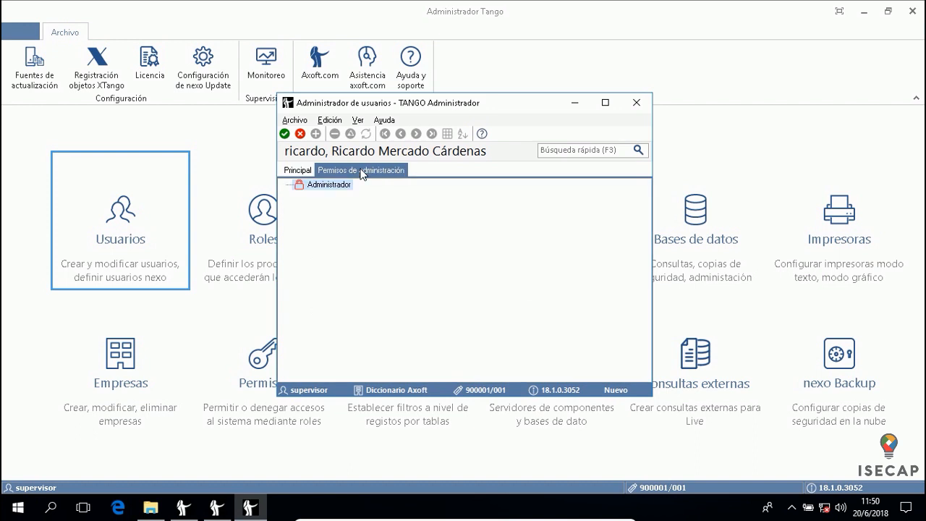
pyautogui.click(305, 172)
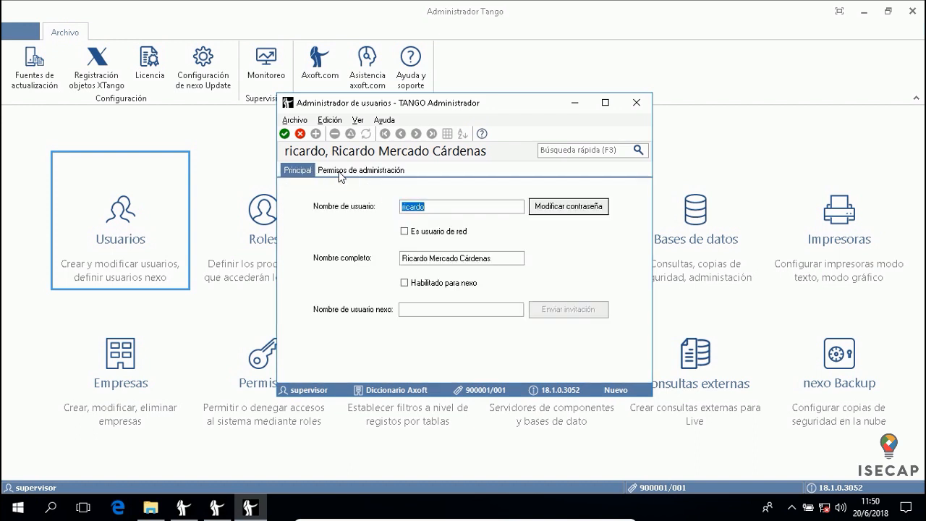
pyautogui.click(342, 172)
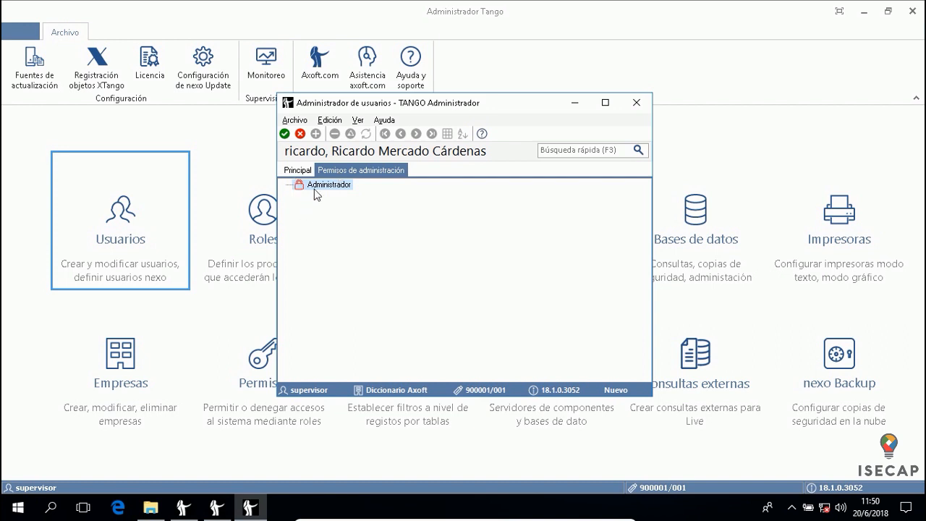
pyautogui.moveTo(451, 103); pyautogui.dragTo(581, 69)
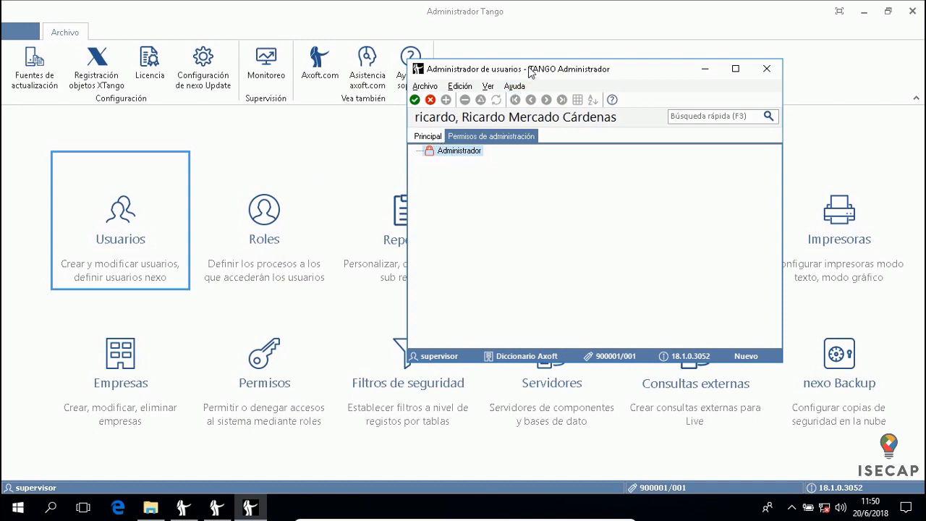
pyautogui.moveTo(532, 71); pyautogui.dragTo(453, 128)
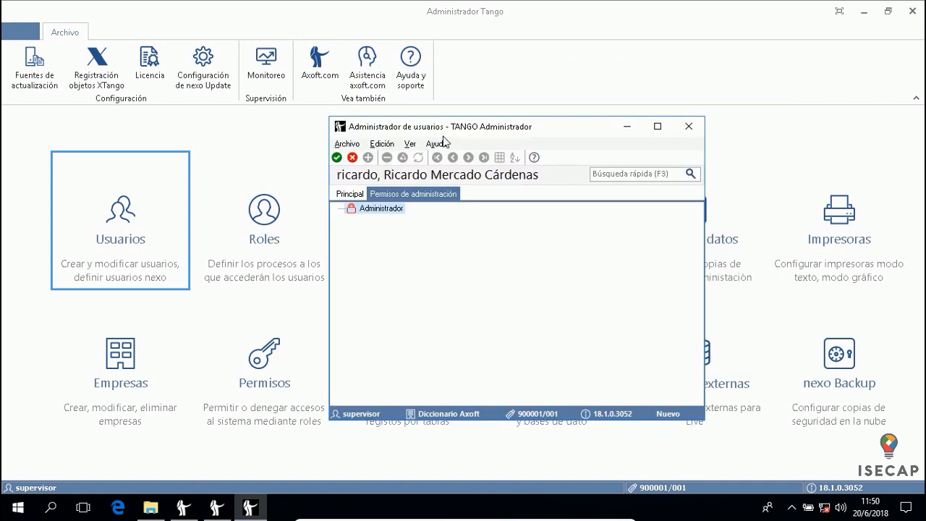
pyautogui.click(337, 159)
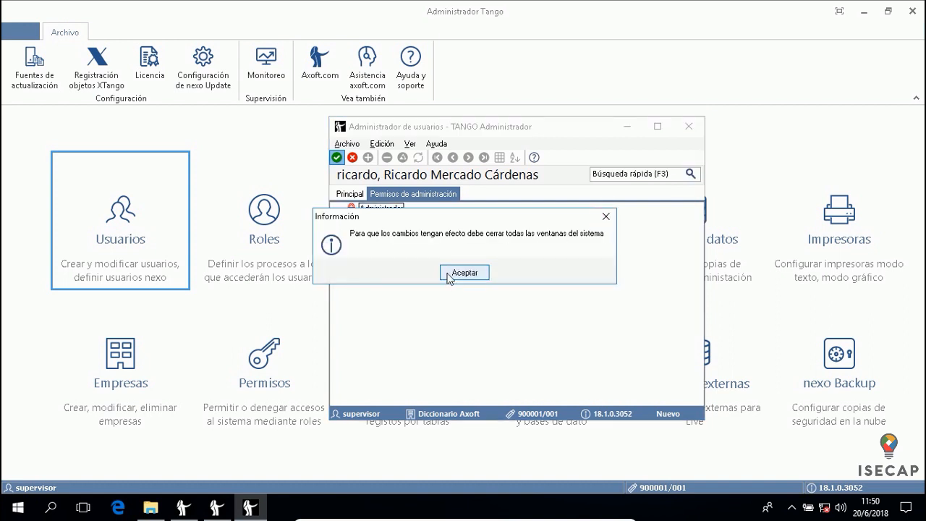
pyautogui.click(465, 272)
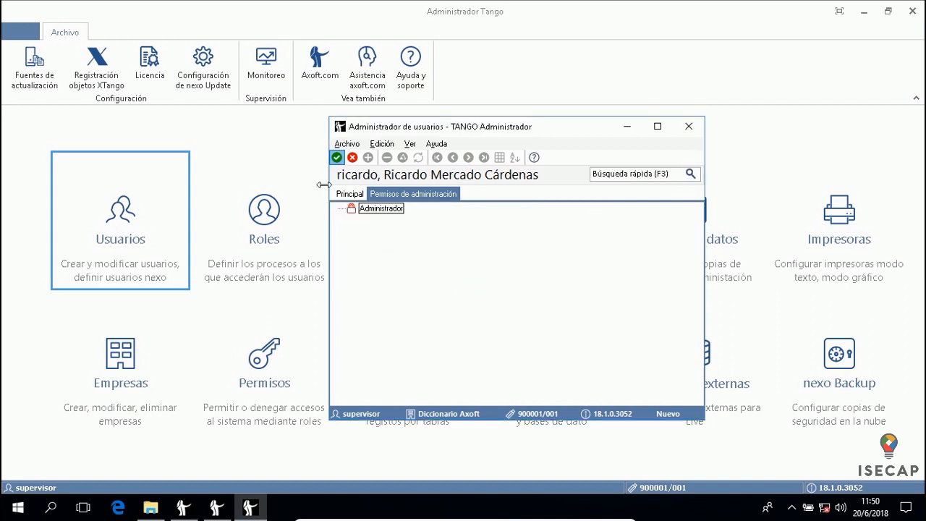
pyautogui.click(350, 194)
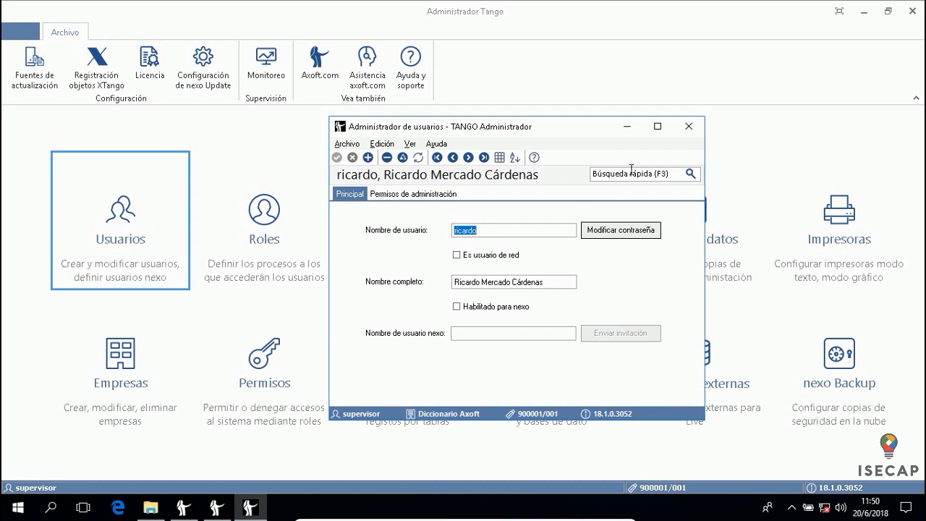
pyautogui.click(689, 128)
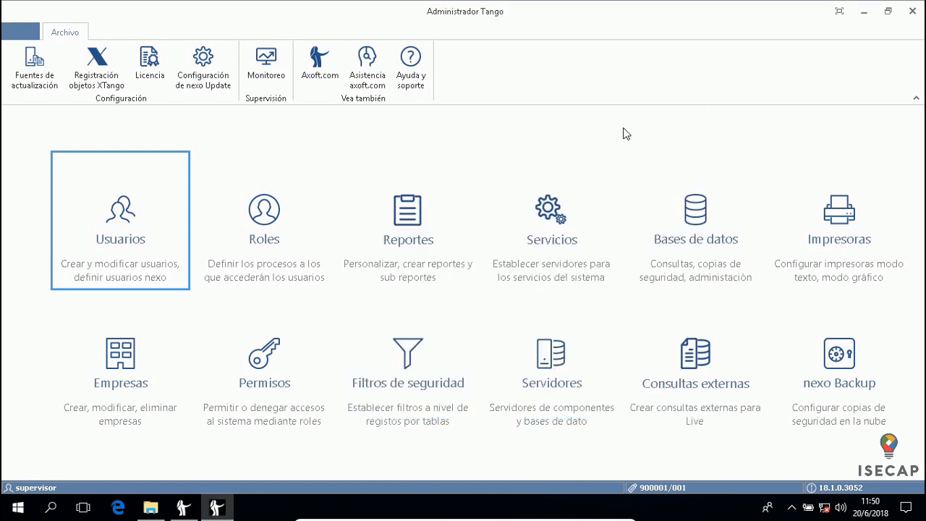
# Open the roles manager and browse the Supervisión role's tabs, dismissing the invalid value warning
pyautogui.click(282, 217)
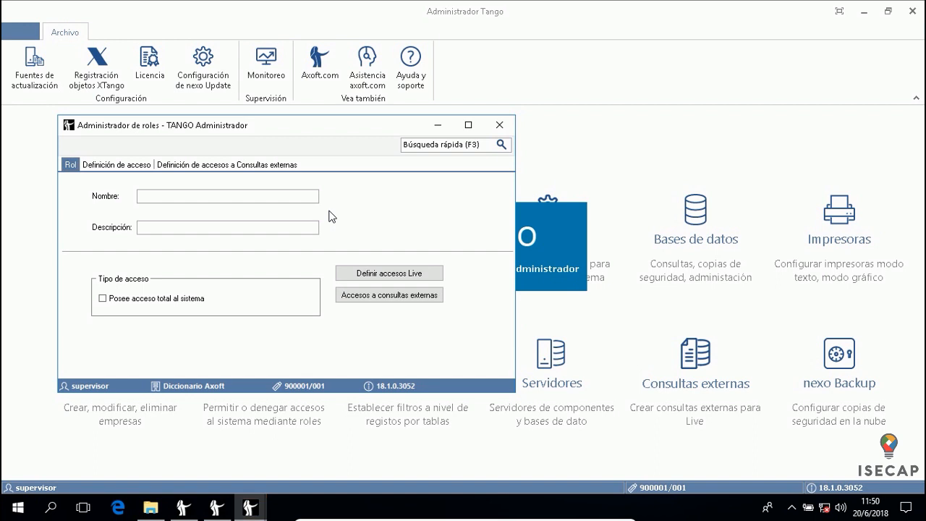
pyautogui.moveTo(355, 128); pyautogui.dragTo(495, 110)
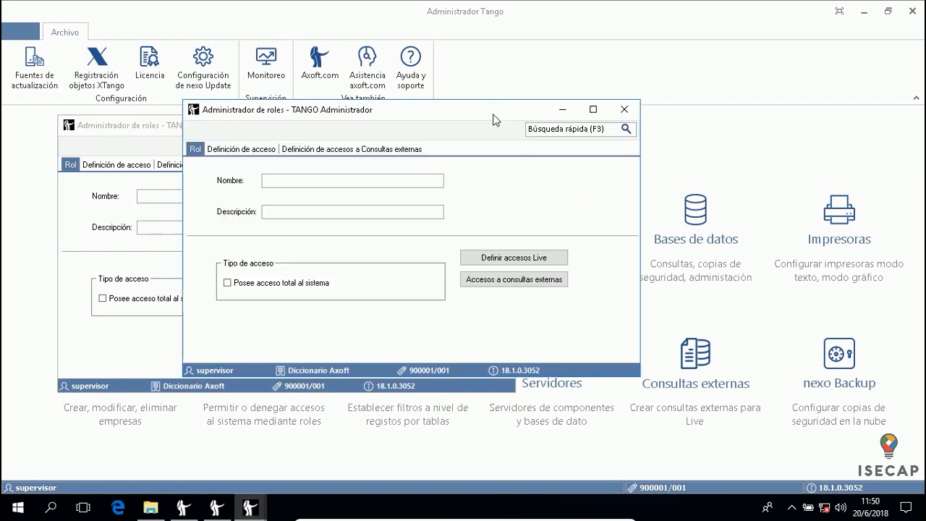
pyautogui.click(240, 145)
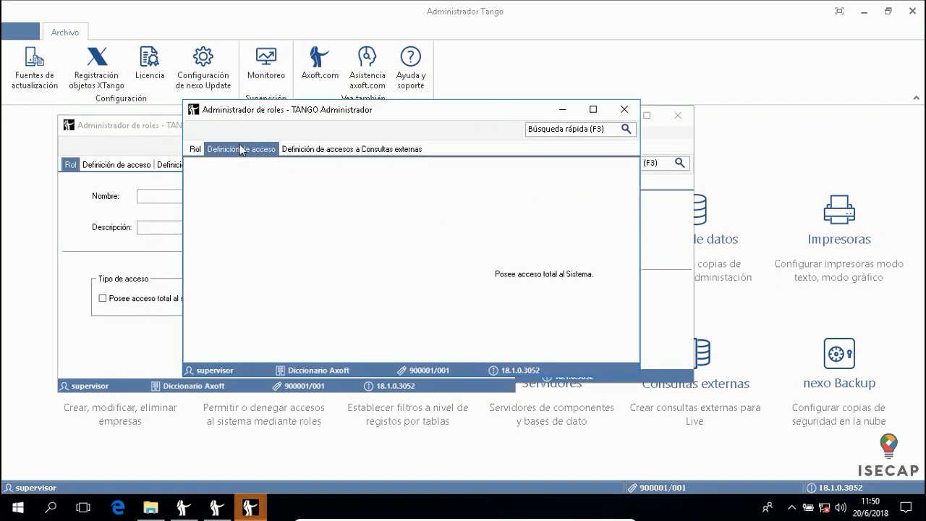
pyautogui.click(341, 149)
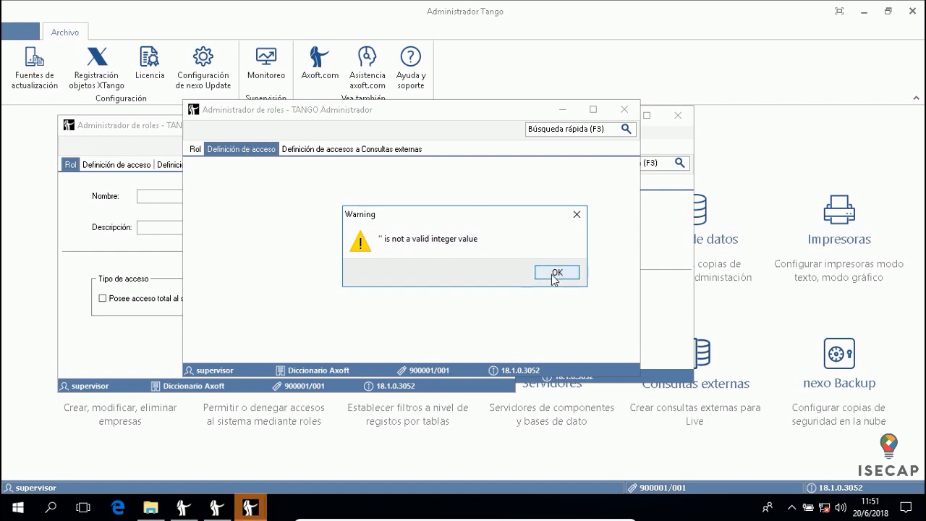
pyautogui.click(557, 273)
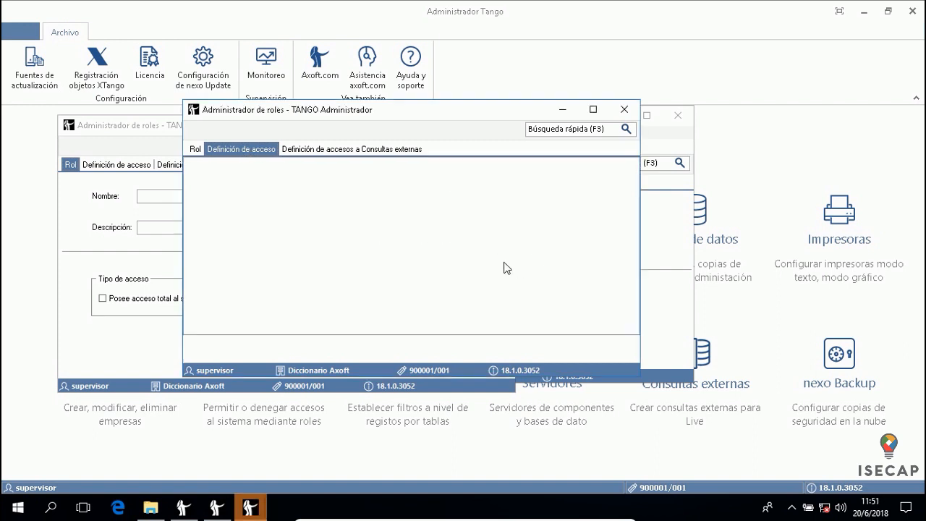
pyautogui.click(195, 149)
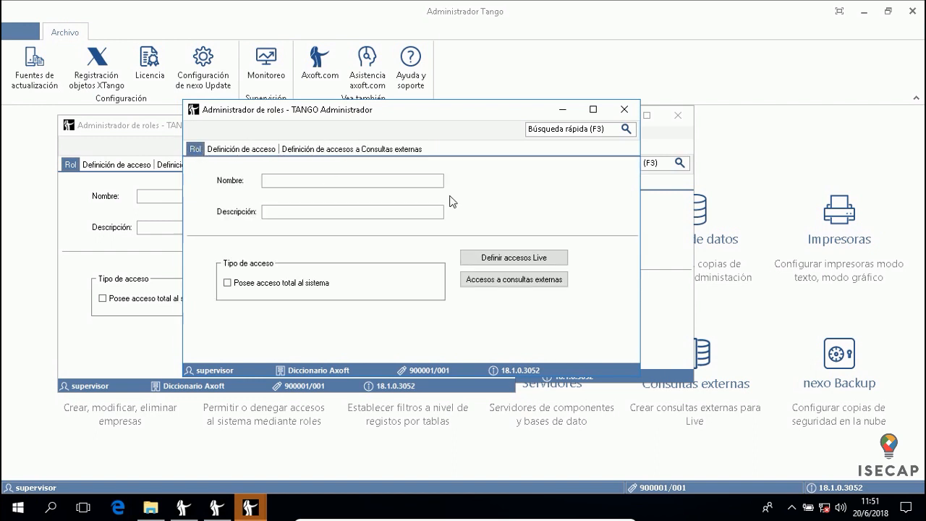
# Close the extra Administrador de roles windows, leaving the Supervisión role showing
pyautogui.click(313, 179)
pyautogui.click(625, 110)
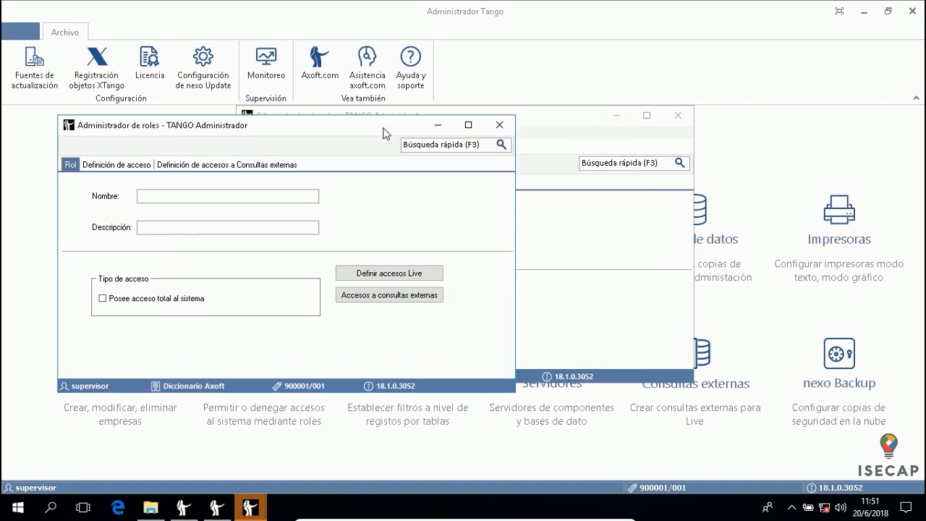
pyautogui.moveTo(384, 129); pyautogui.dragTo(625, 126)
pyautogui.click(741, 126)
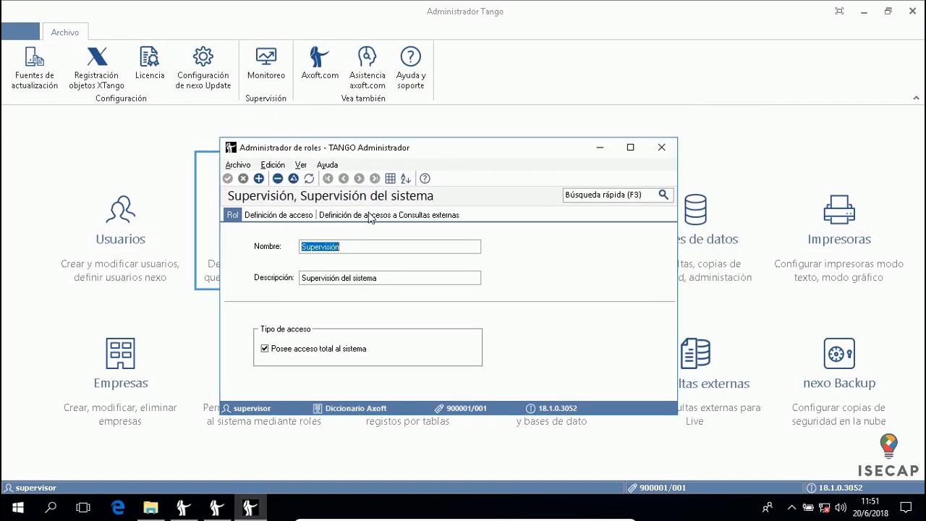
# Review the Supervisión role's access tabs, then add a new blank role record
pyautogui.moveTo(537, 151); pyautogui.dragTo(582, 115)
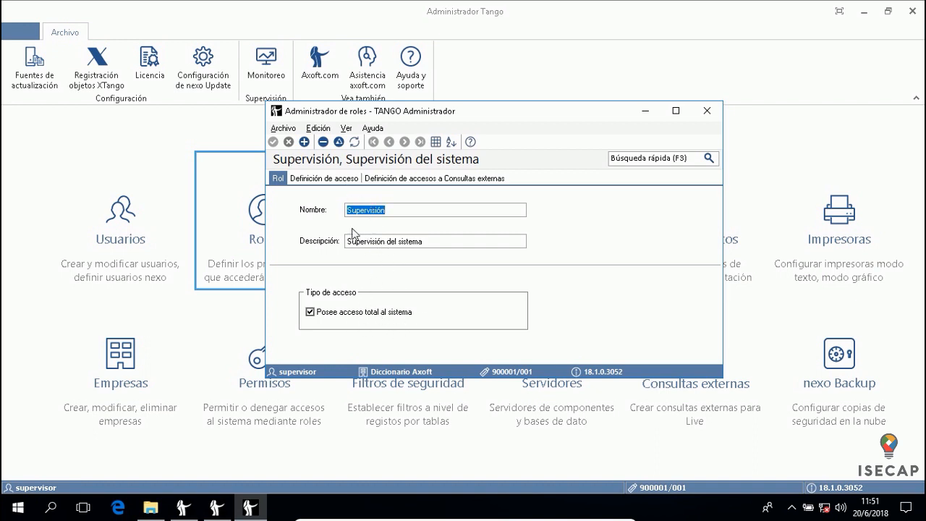
pyautogui.click(339, 179)
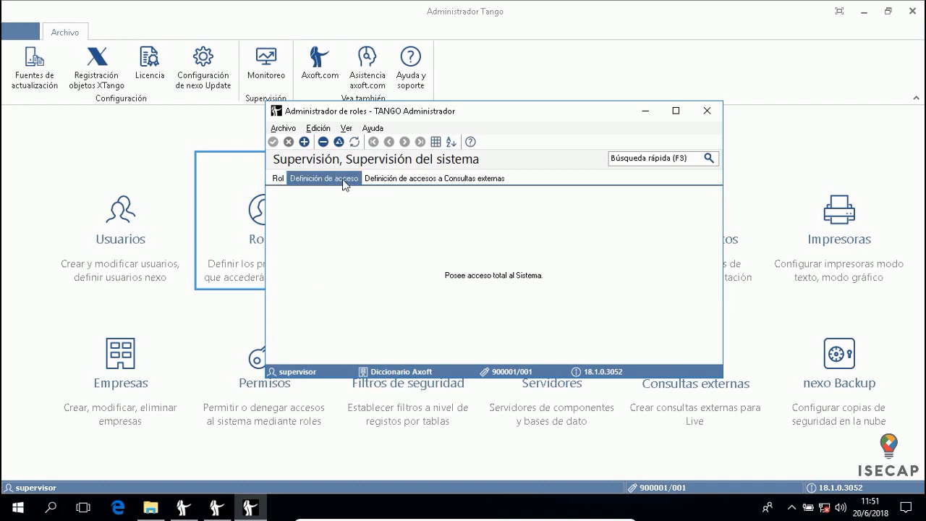
pyautogui.click(402, 179)
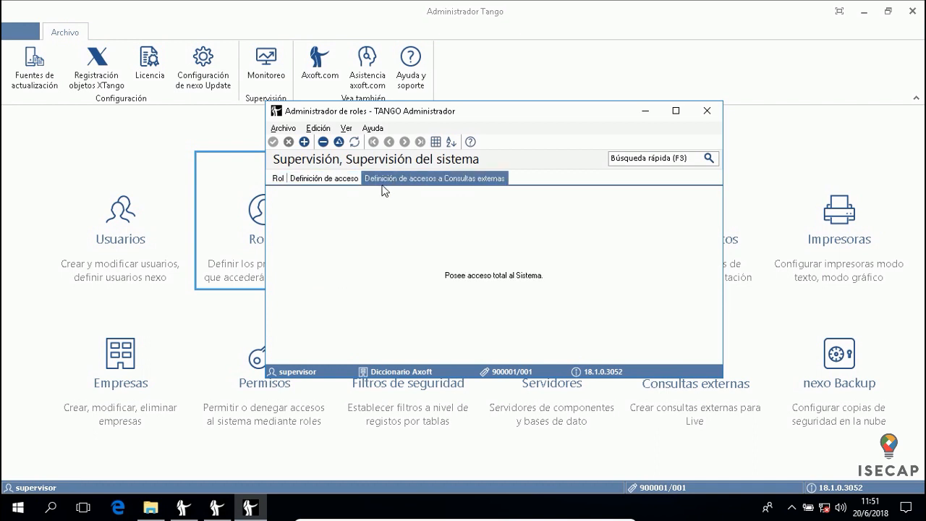
pyautogui.click(279, 179)
pyautogui.click(304, 142)
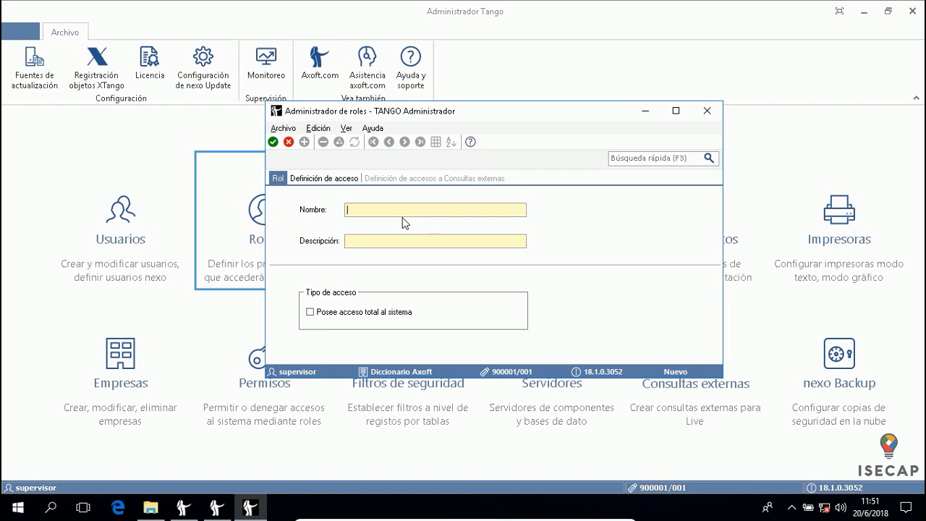
# Name the role Contadores and grant it access to Contabilidad Astor and Liquidador de IVA
pyautogui.write('Contadores')
pyautogui.press('Tab')
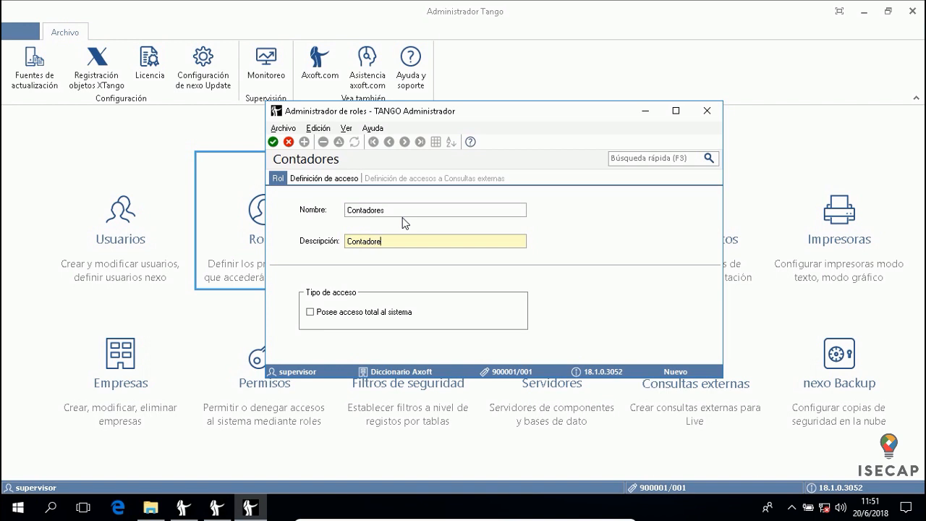
pyautogui.click(312, 178)
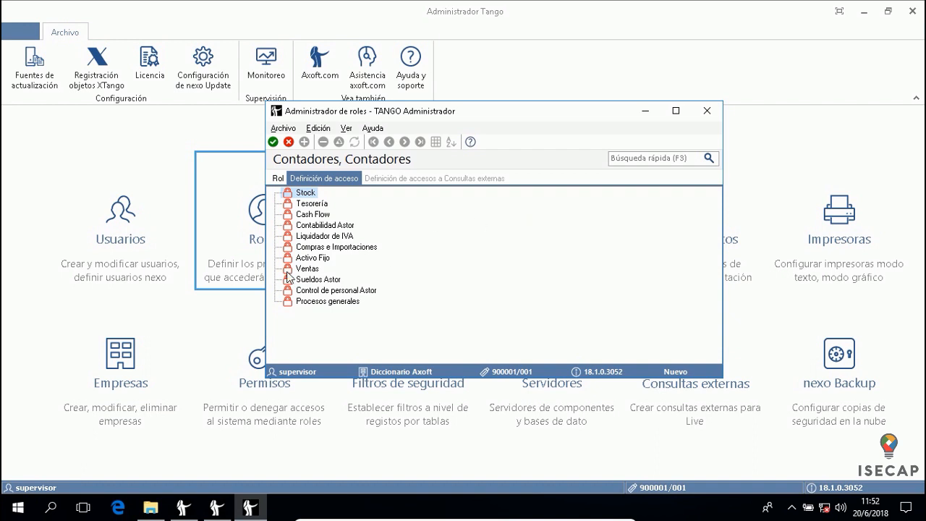
pyautogui.click(309, 226)
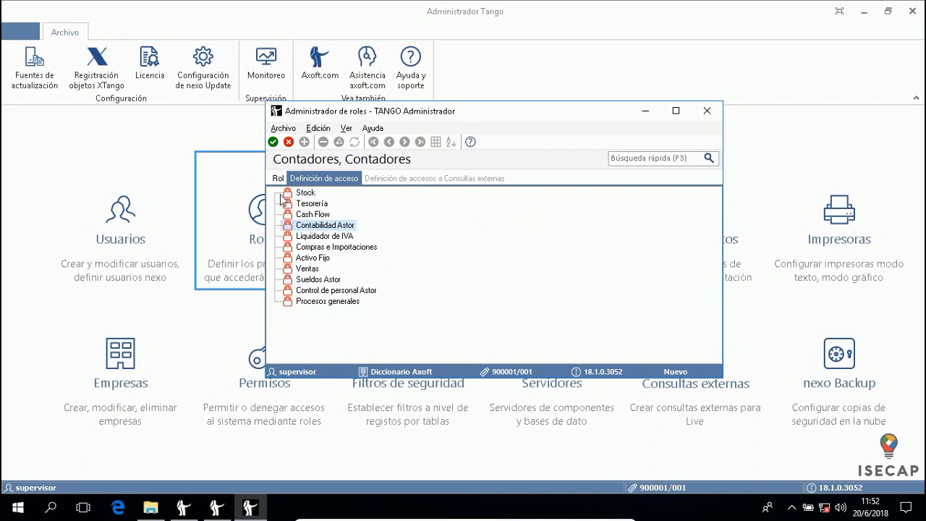
pyautogui.click(309, 294)
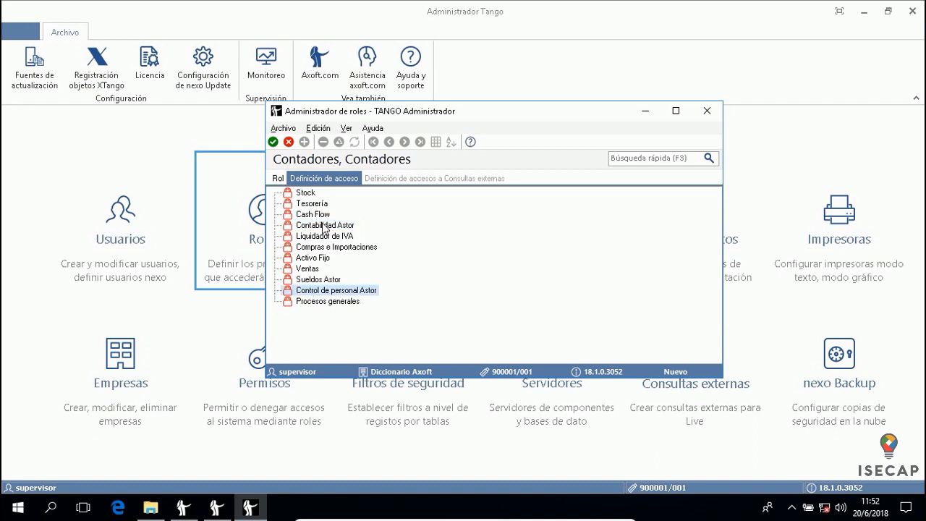
pyautogui.click(324, 226)
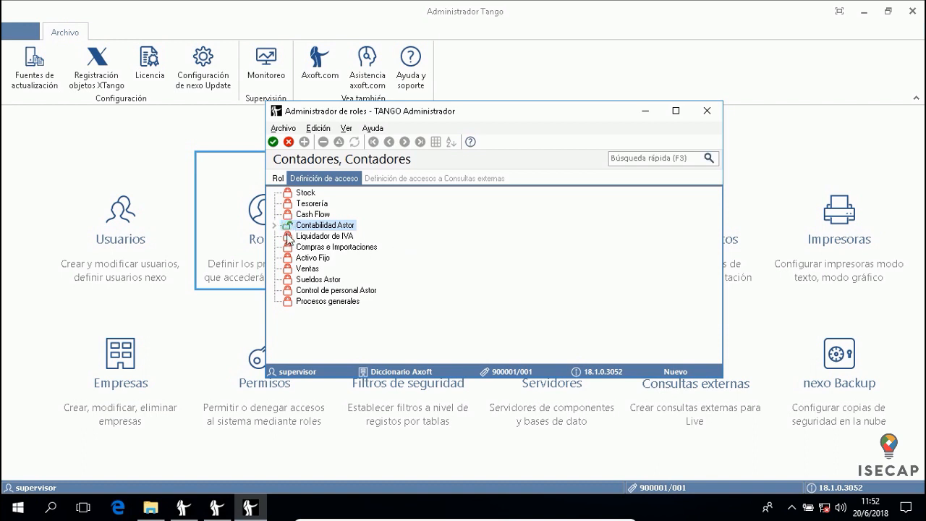
pyautogui.click(288, 235)
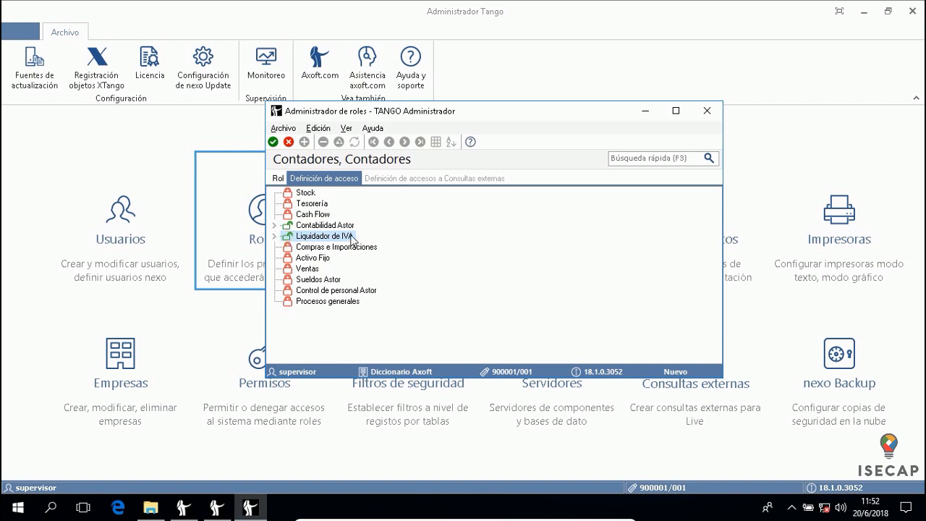
# Grant the Contadores role access to Tesorería, Activo Fijo and Ventas
pyautogui.click(314, 205)
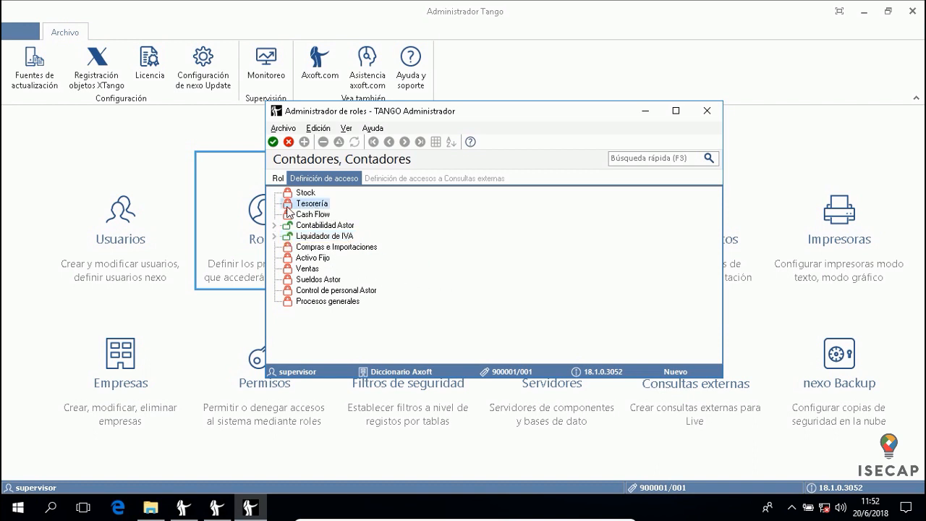
pyautogui.click(287, 207)
pyautogui.click(288, 258)
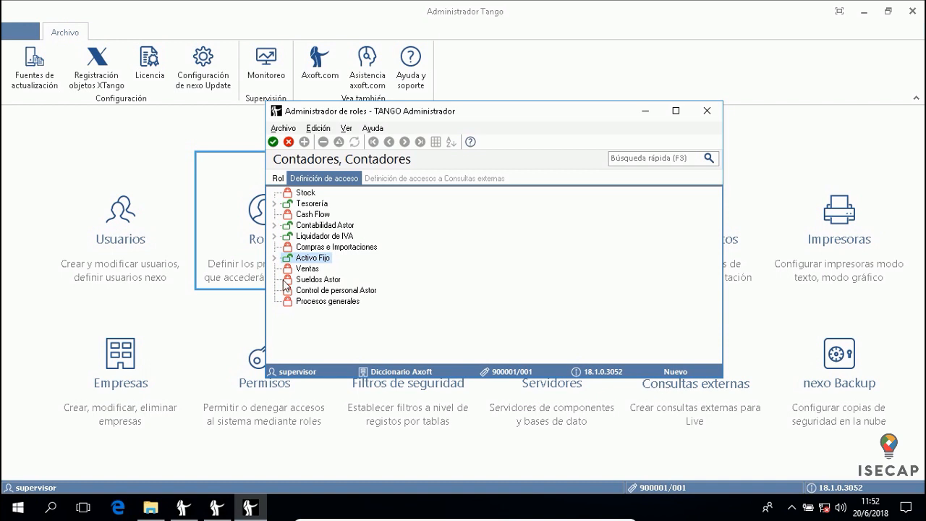
pyautogui.click(287, 269)
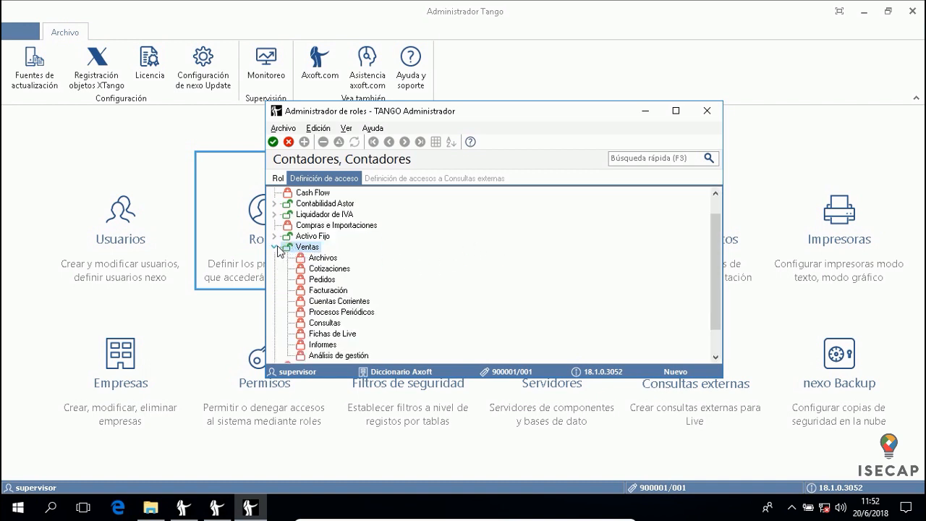
pyautogui.click(275, 247)
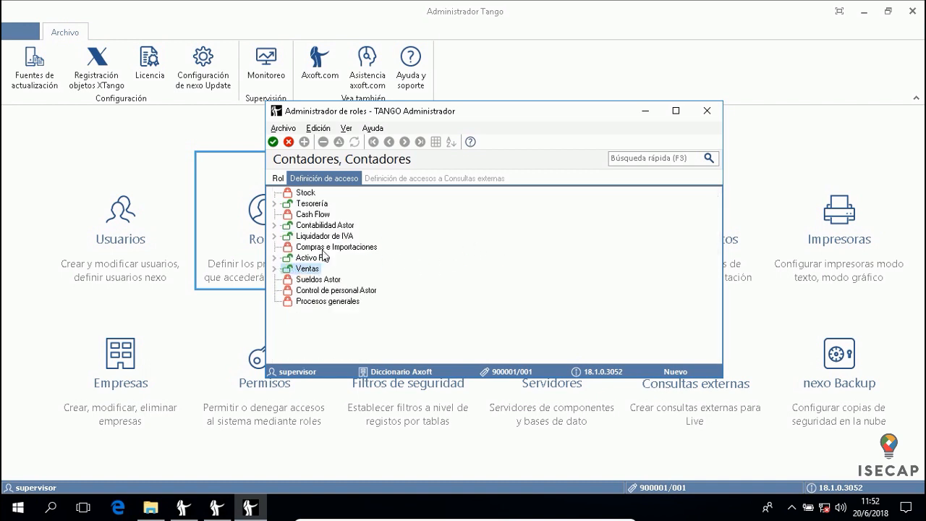
# Grant access to Tesorería's Archivos and Cuentas de Tesorería, then save the Contadores role
pyautogui.click(275, 236)
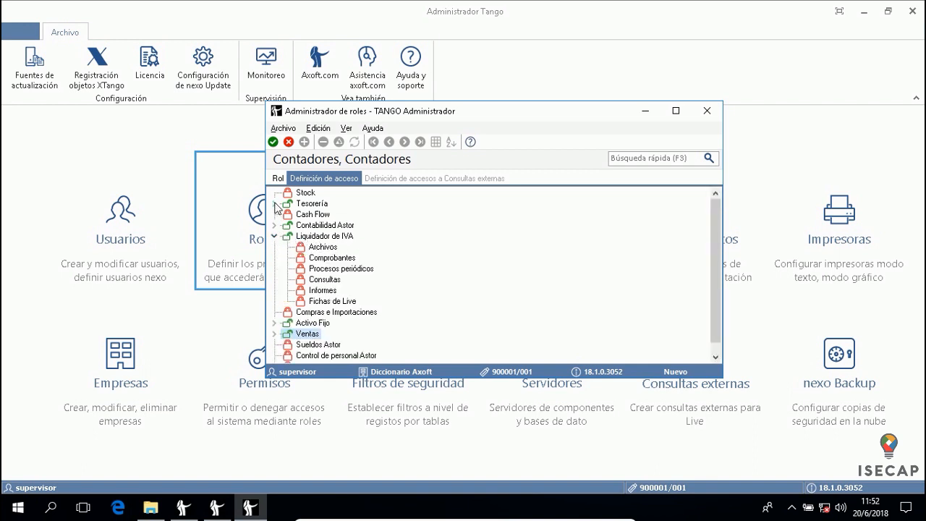
pyautogui.click(275, 204)
pyautogui.click(325, 217)
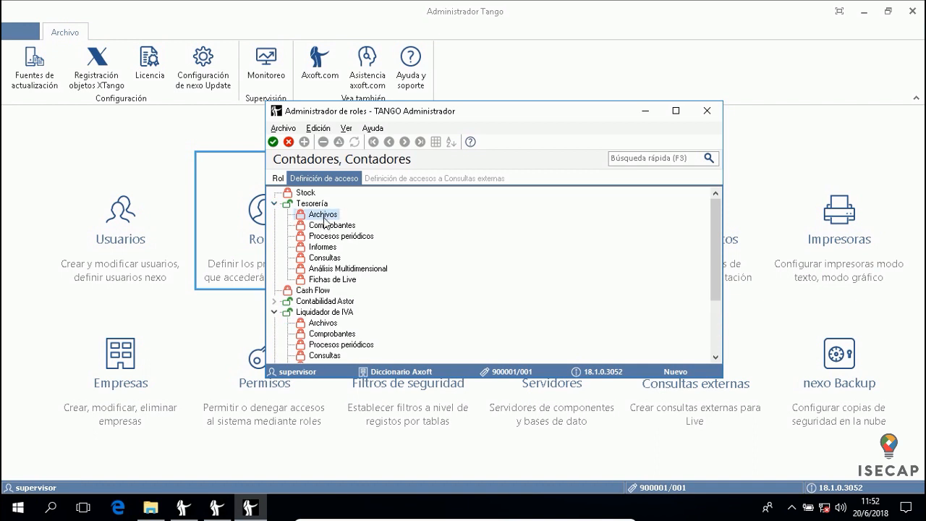
pyautogui.doubleClick(302, 215)
pyautogui.scroll(-3, 394, 282)
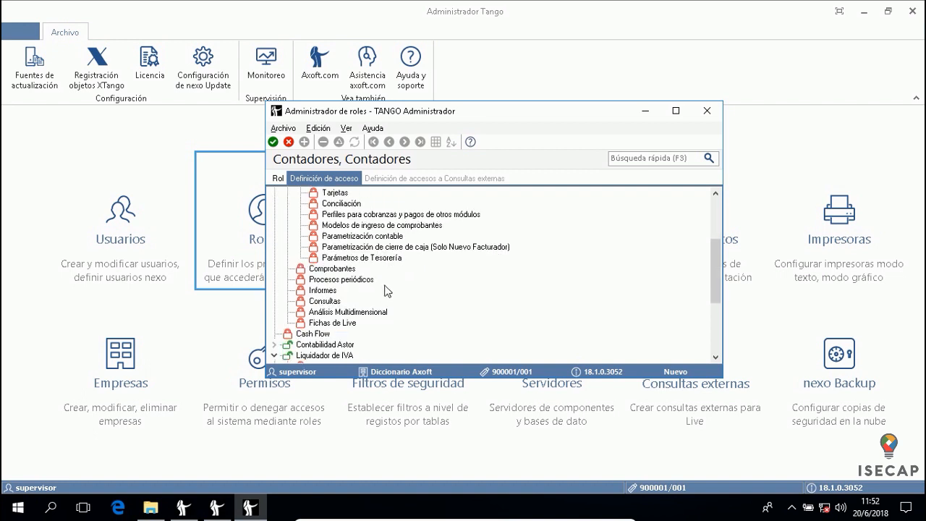
pyautogui.scroll(4, 382, 295)
pyautogui.click(327, 228)
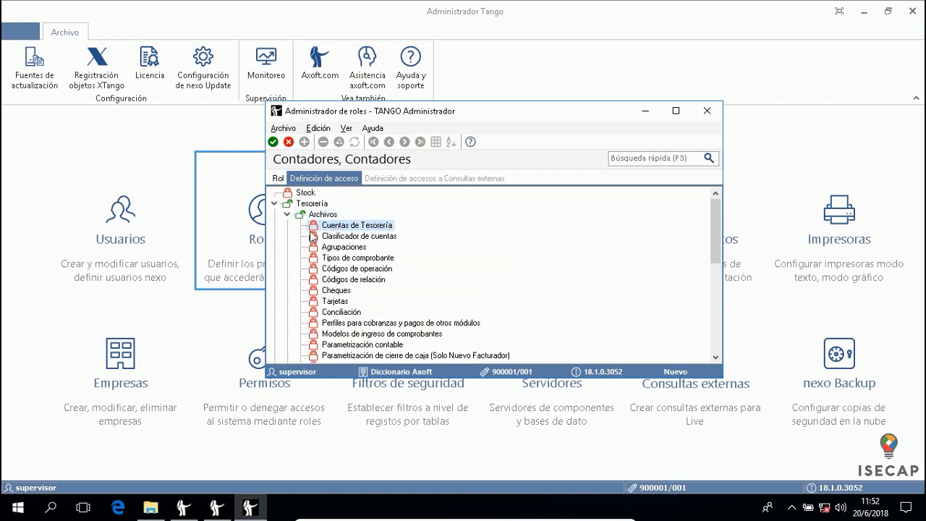
pyautogui.click(314, 225)
pyautogui.click(274, 203)
pyautogui.click(274, 236)
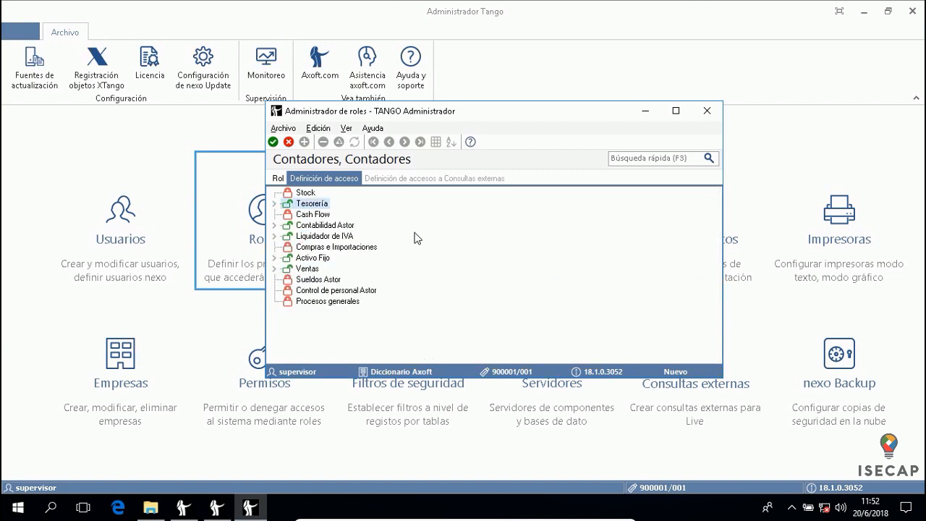
pyautogui.click(278, 178)
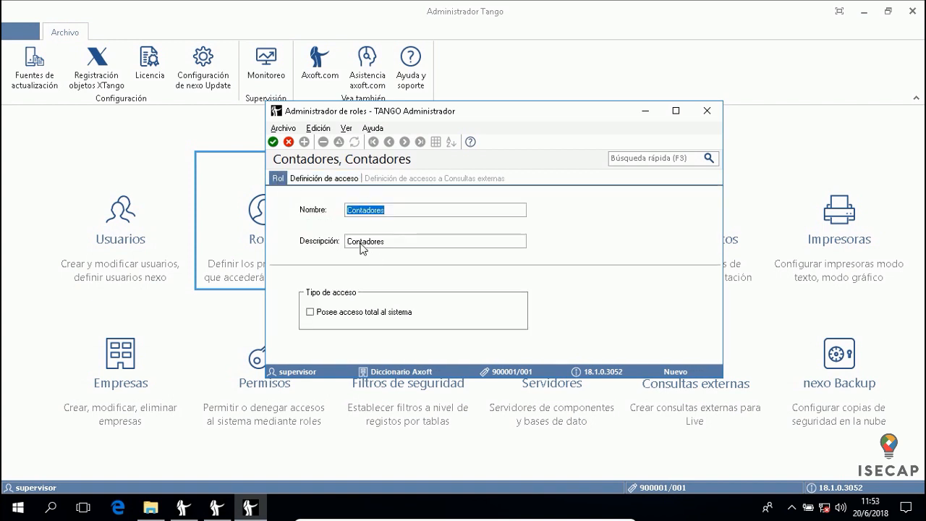
pyautogui.click(274, 143)
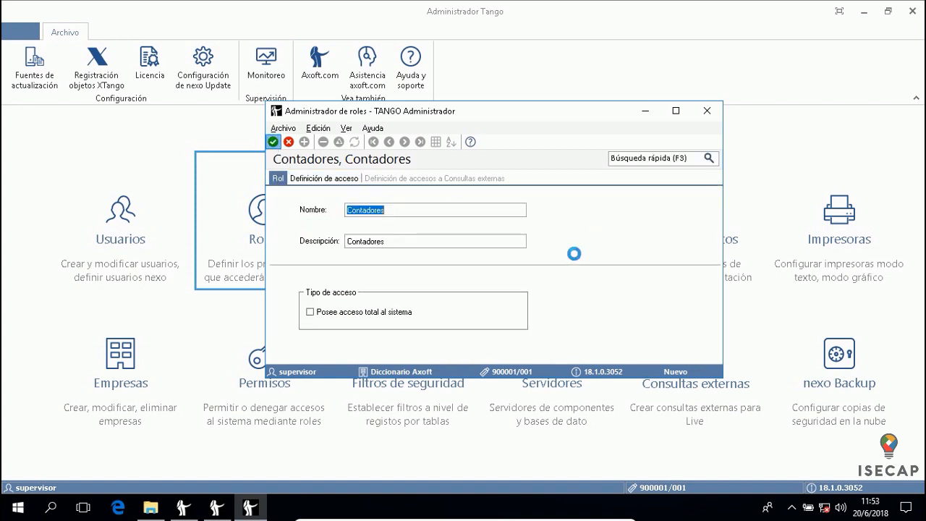
# Close the Administrador de roles and launch Administrador de permisos from the Permisos tile
pyautogui.click(709, 111)
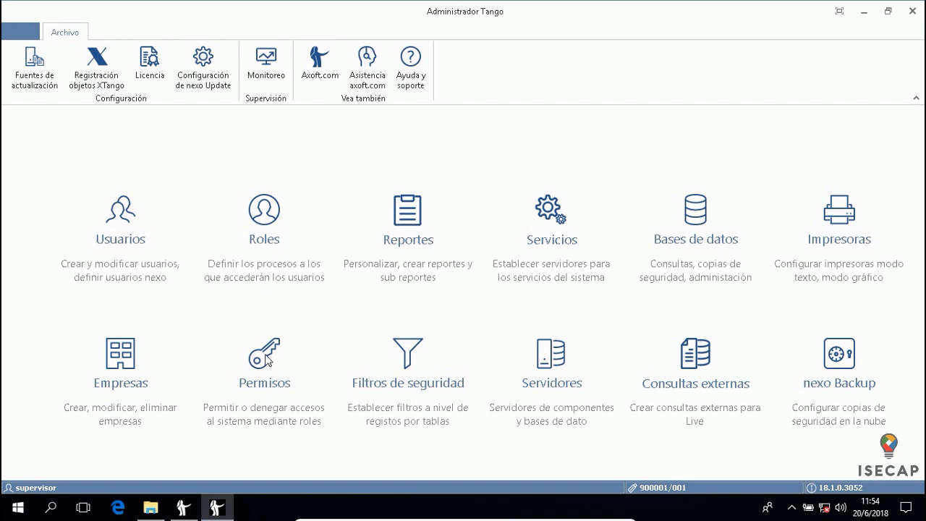
pyautogui.click(264, 356)
# In Administrador de permisos, expand SUPERVISOR's Supervisión role to list its three companies, including ISECAP
pyautogui.moveTo(250, 507)
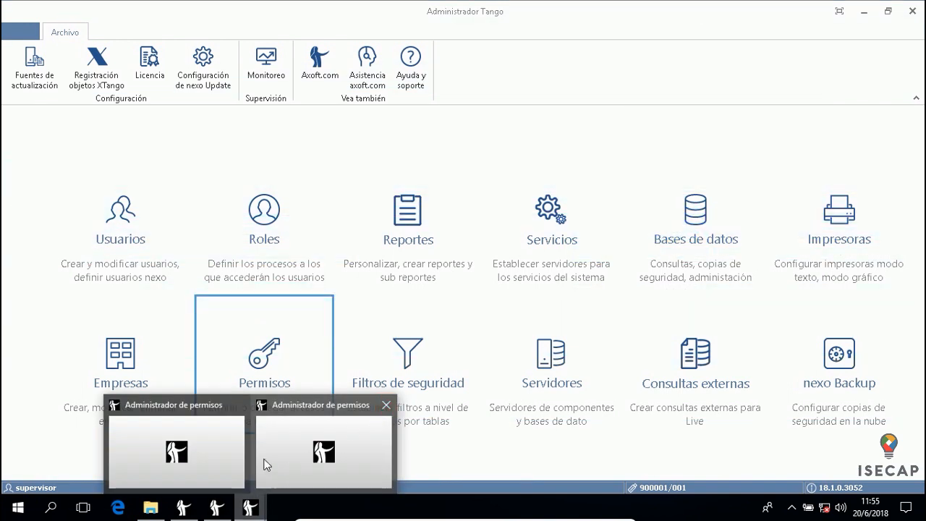
pyautogui.click(235, 443)
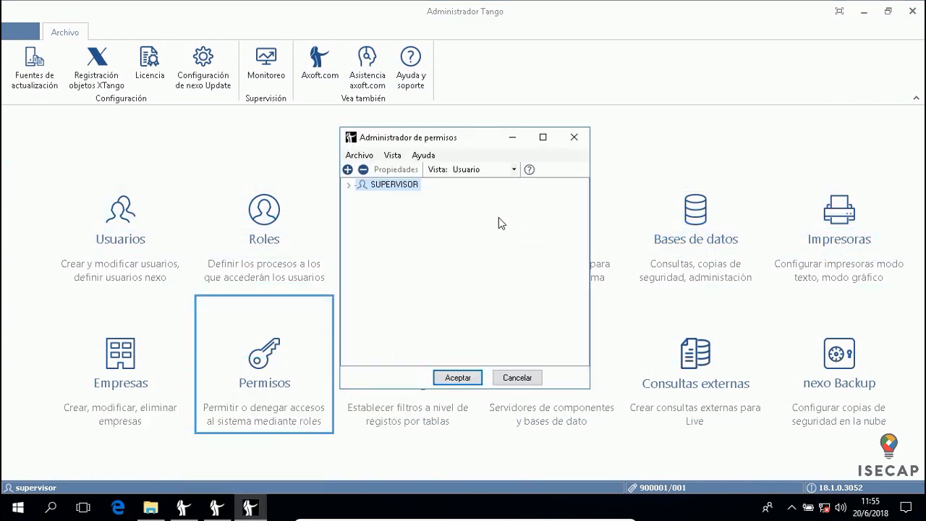
pyautogui.click(349, 186)
pyautogui.click(362, 197)
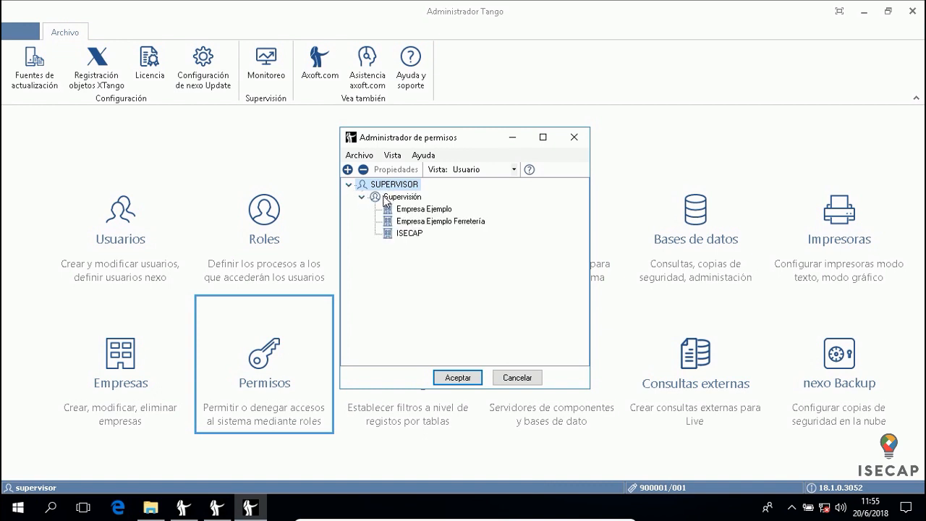
pyautogui.click(385, 198)
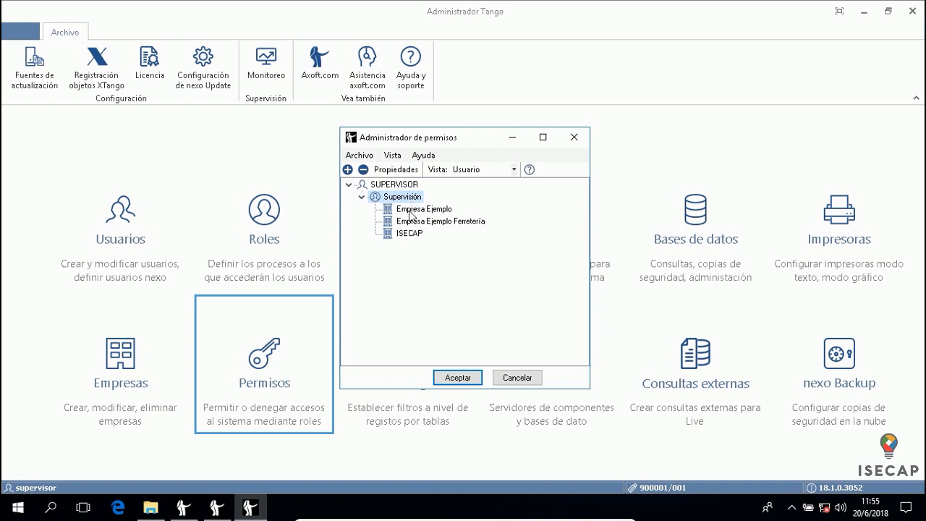
# Start a new permission assignment for the new user with the Contadores role
pyautogui.click(348, 170)
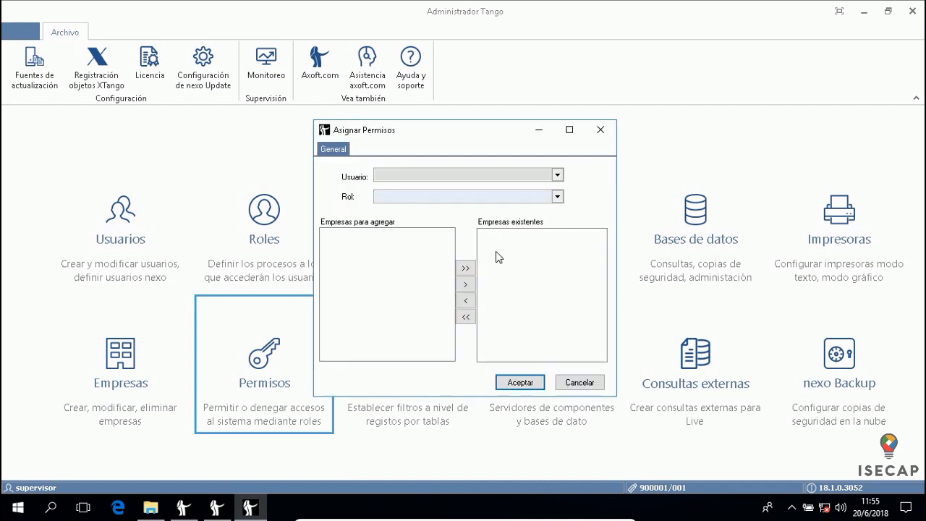
pyautogui.moveTo(497, 143); pyautogui.dragTo(568, 120)
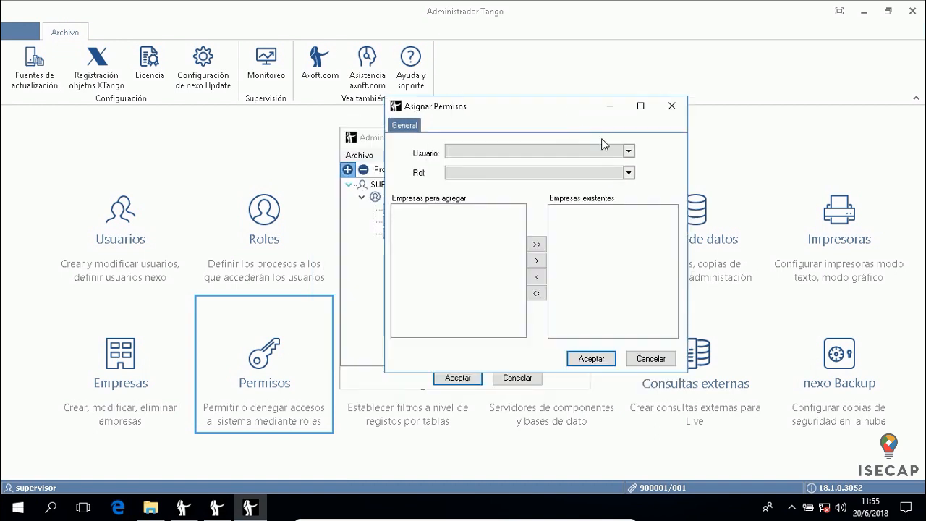
pyautogui.click(629, 152)
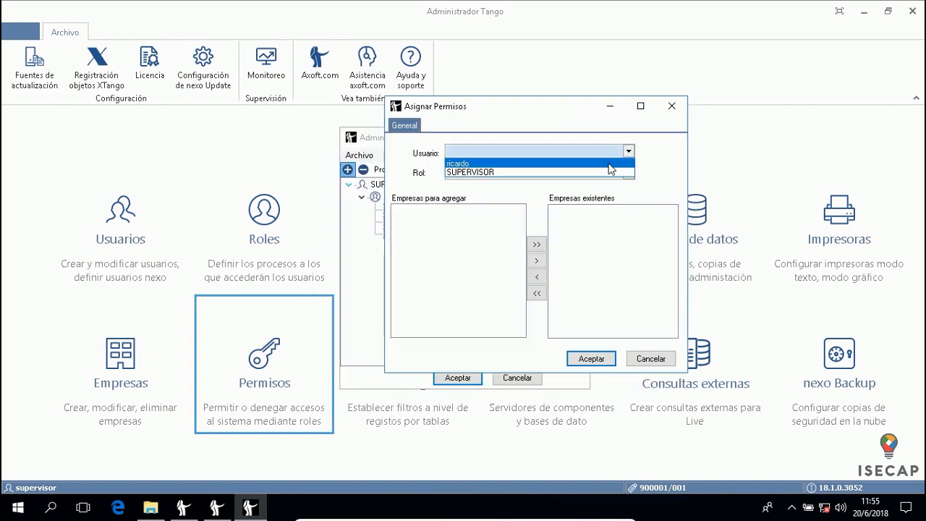
pyautogui.click(611, 162)
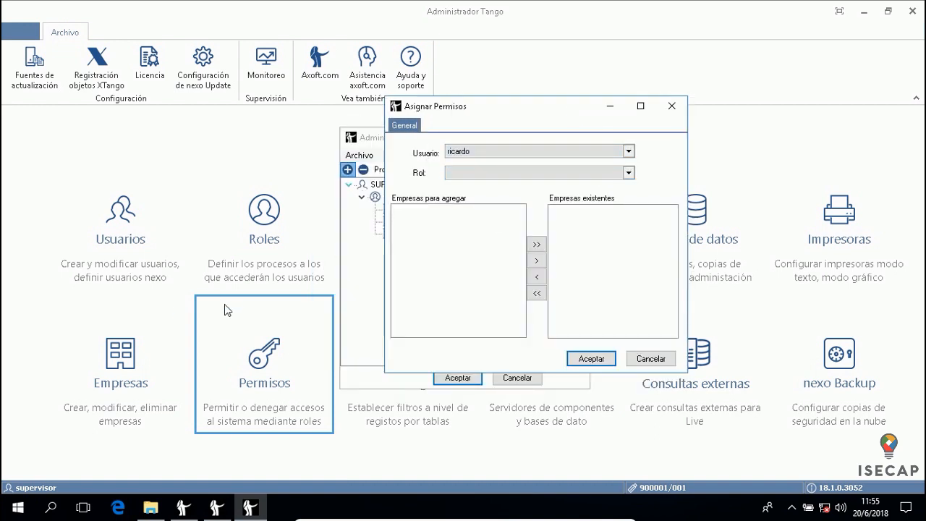
pyautogui.click(628, 173)
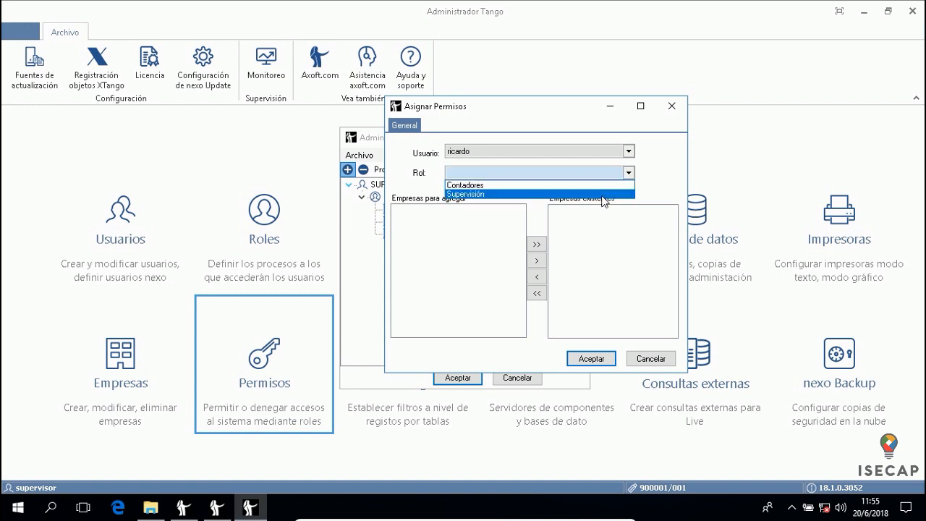
pyautogui.click(558, 186)
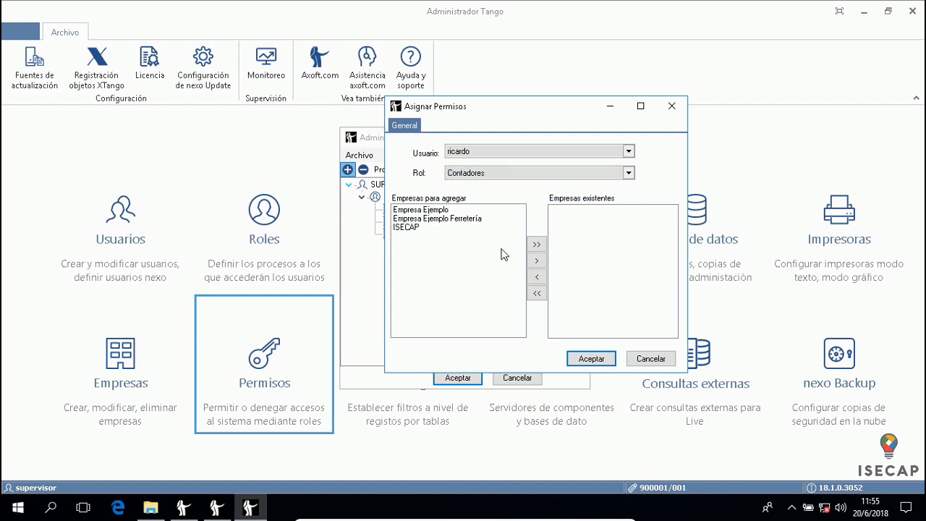
# Add ISECAP and Empresa Ejemplo to the granted companies and confirm the assignment
pyautogui.click(408, 228)
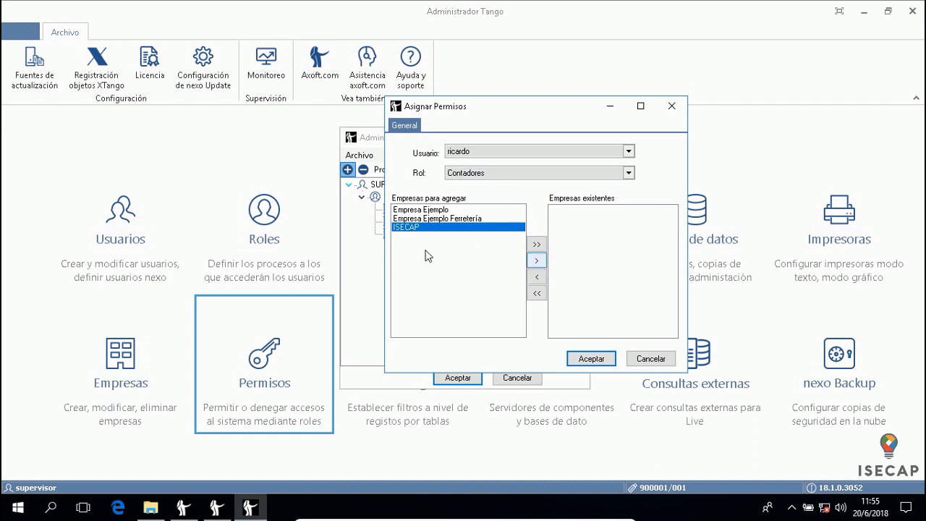
pyautogui.click(539, 263)
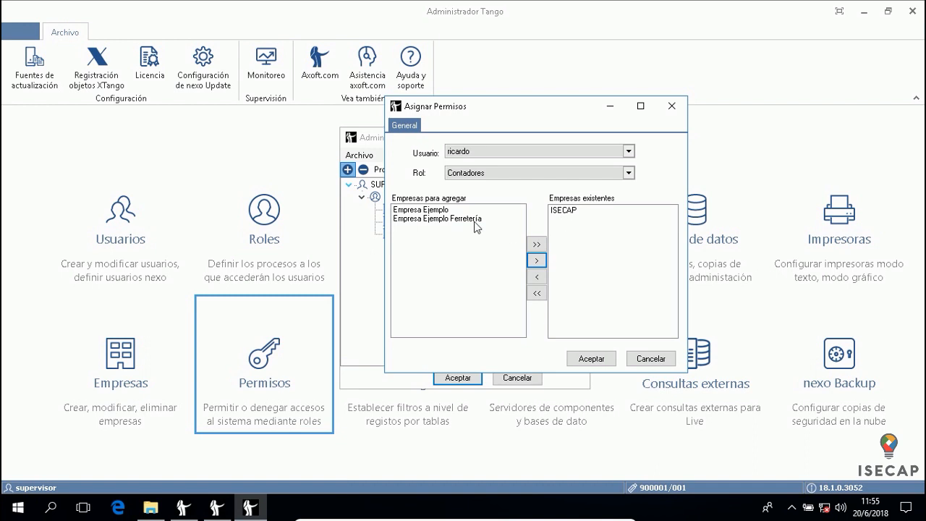
pyautogui.click(452, 210)
pyautogui.click(536, 262)
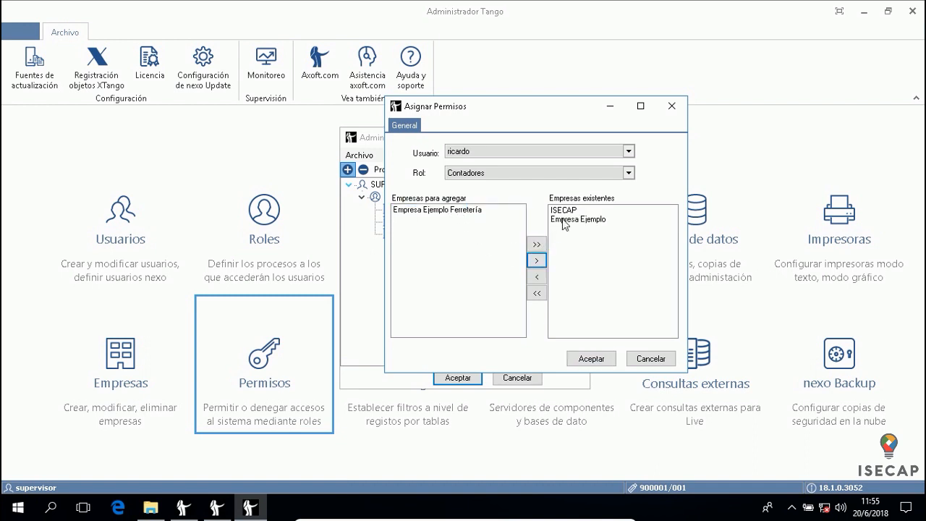
pyautogui.click(566, 219)
pyautogui.click(536, 278)
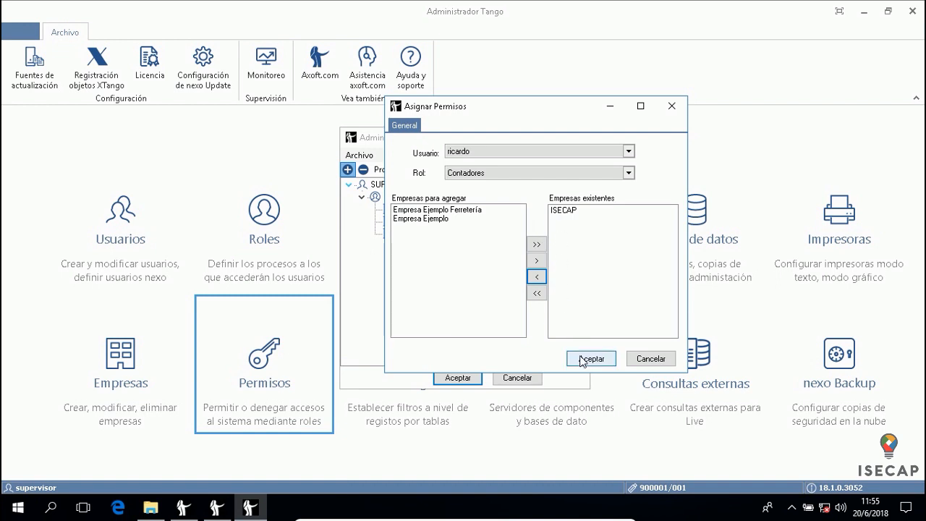
pyautogui.click(453, 218)
pyautogui.click(537, 261)
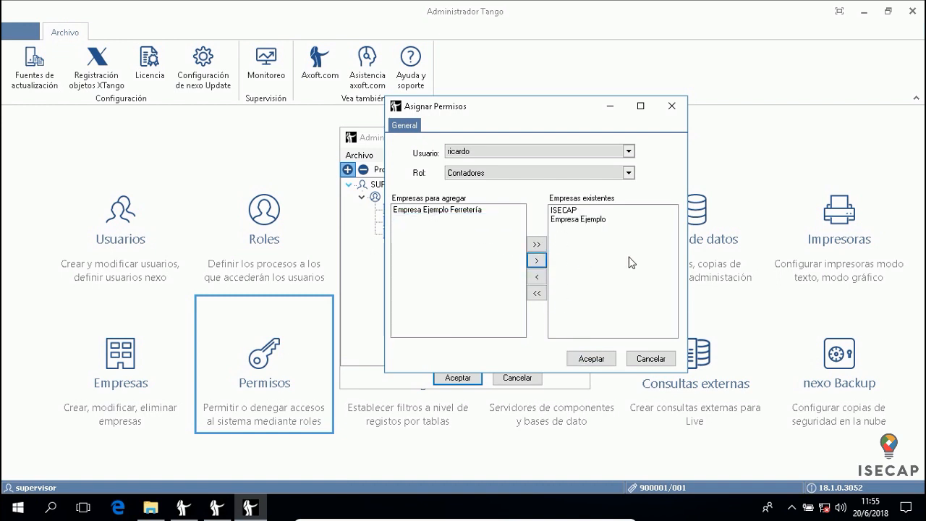
pyautogui.click(591, 358)
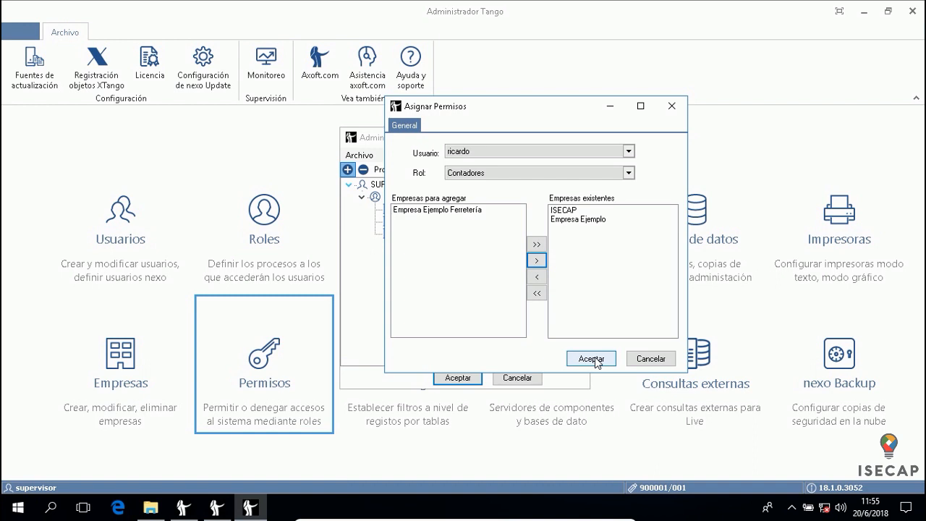
# Accept the permissions manager, close Administrador Tango and the main window, and confirm logging out
pyautogui.click(447, 378)
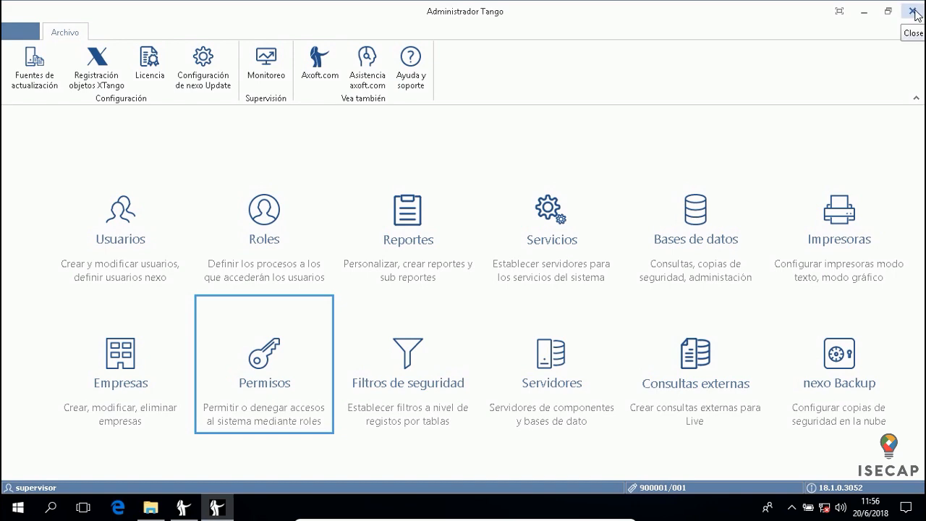
pyautogui.click(913, 12)
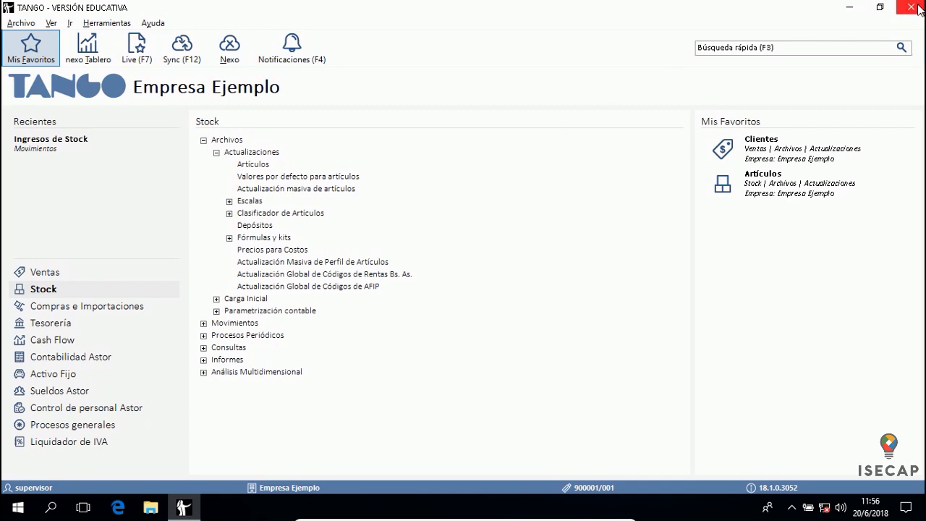
pyautogui.click(917, 7)
pyautogui.click(448, 272)
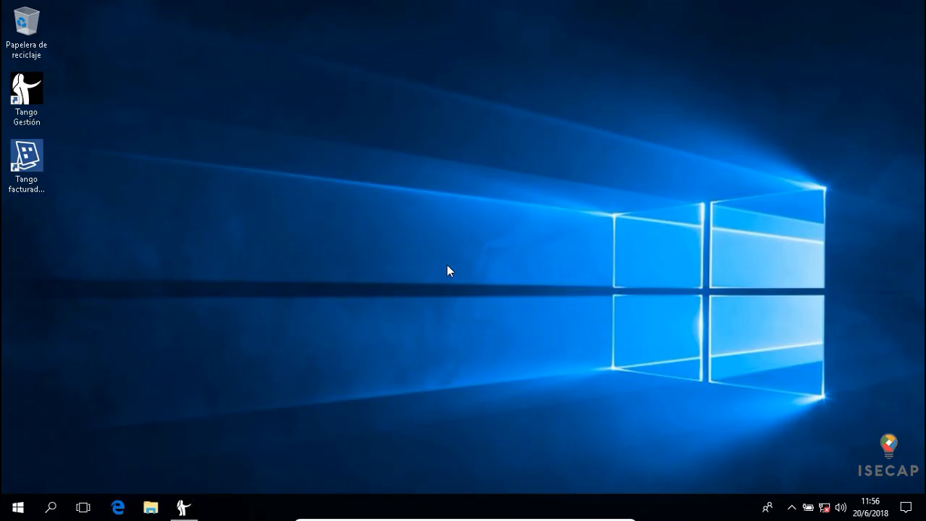
# Relaunch Tango Gestión and sign in with the new user's name and password
pyautogui.doubleClick(27, 90)
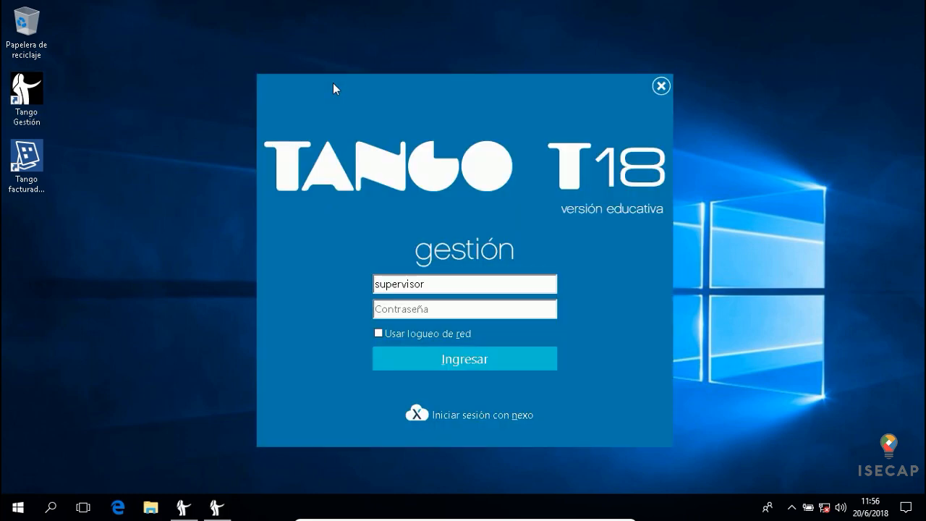
pyautogui.doubleClick(423, 284)
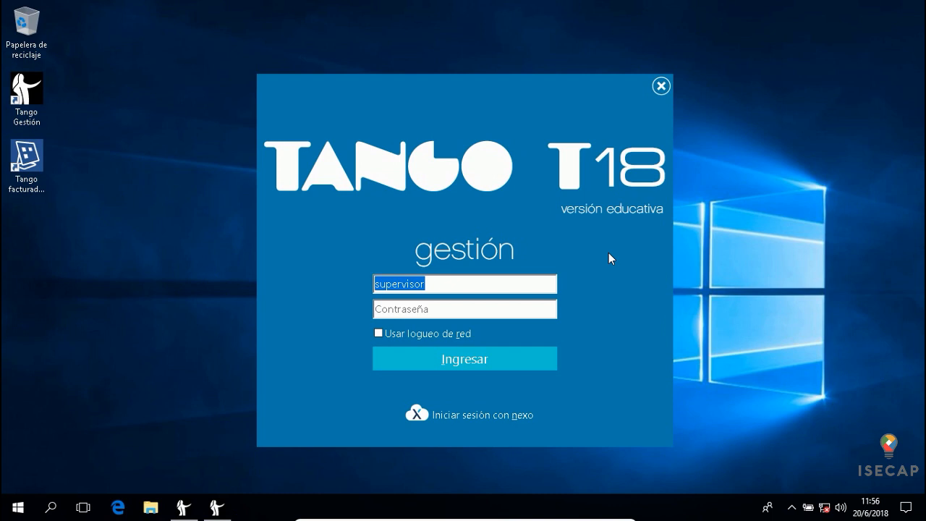
pyautogui.write('ricardo')
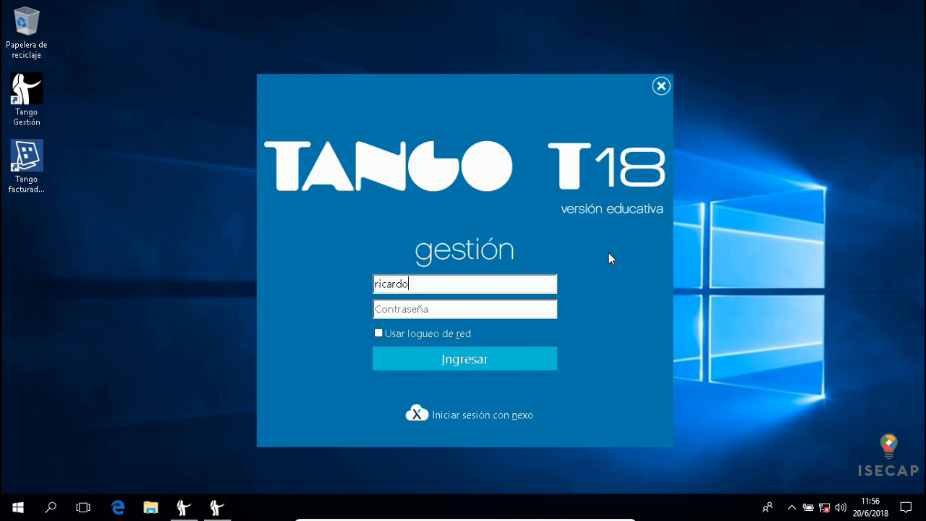
pyautogui.write('********')
pyautogui.click(495, 362)
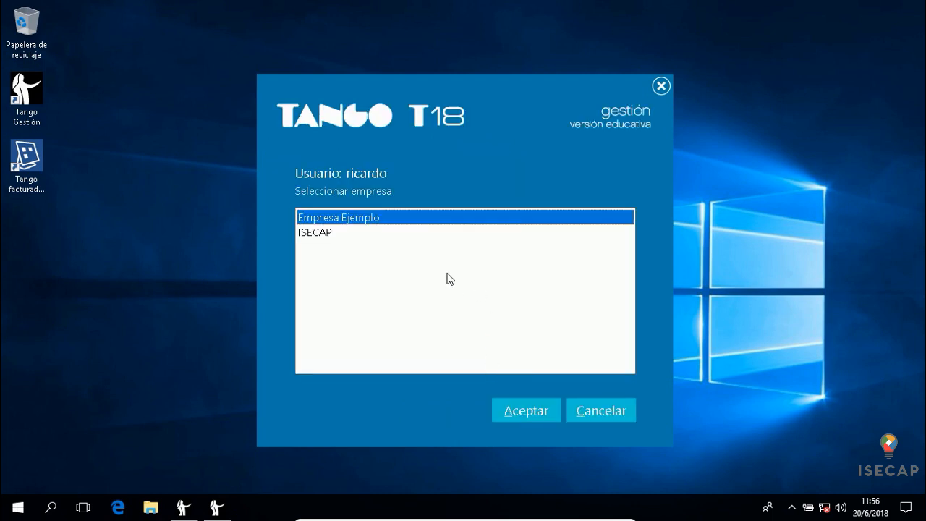
# Choose ISECAP from the companies available to the new user
pyautogui.click(366, 230)
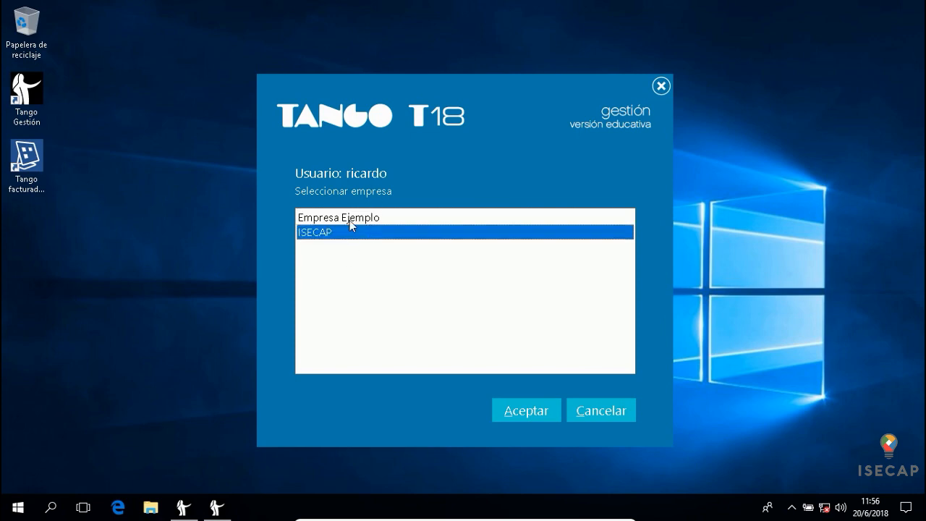
pyautogui.click(349, 219)
pyautogui.click(339, 232)
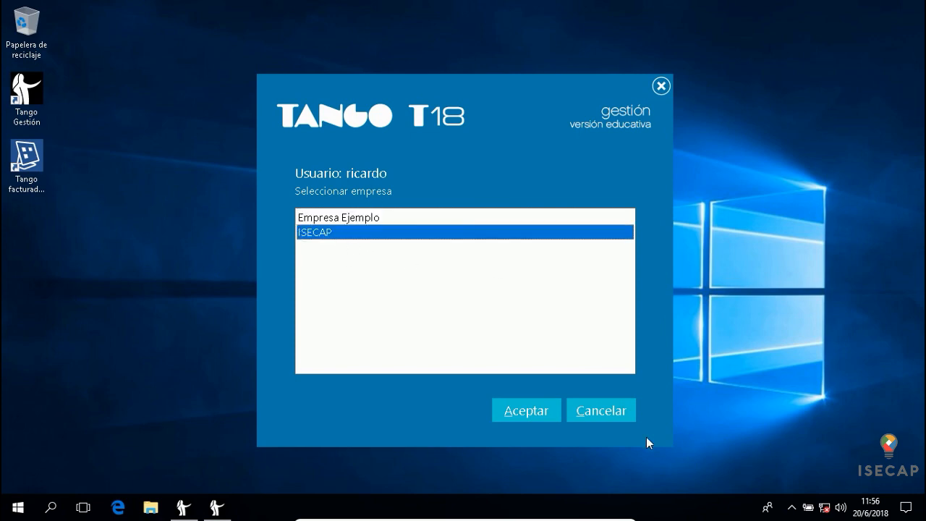
# Enter ISECAP and look through the Contabilidad Astor, Ventas and Tesorería modules
pyautogui.click(508, 411)
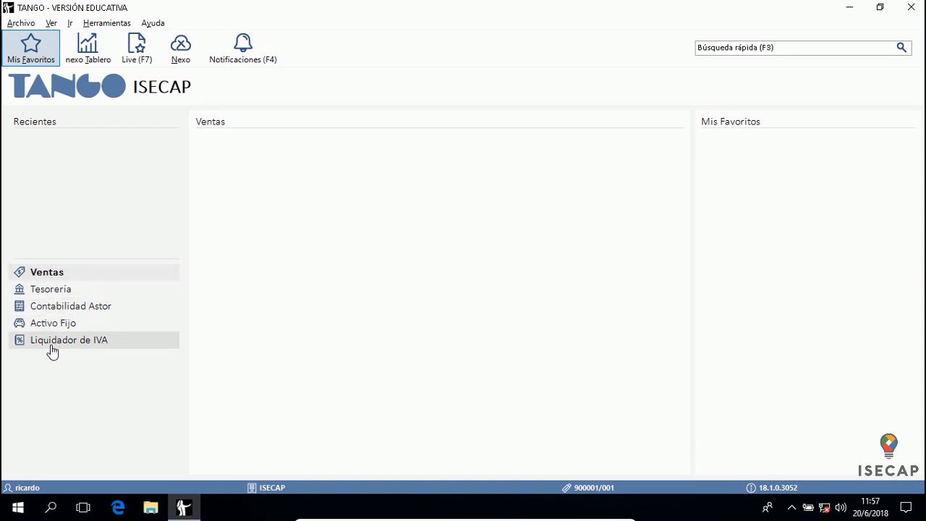
pyautogui.click(65, 304)
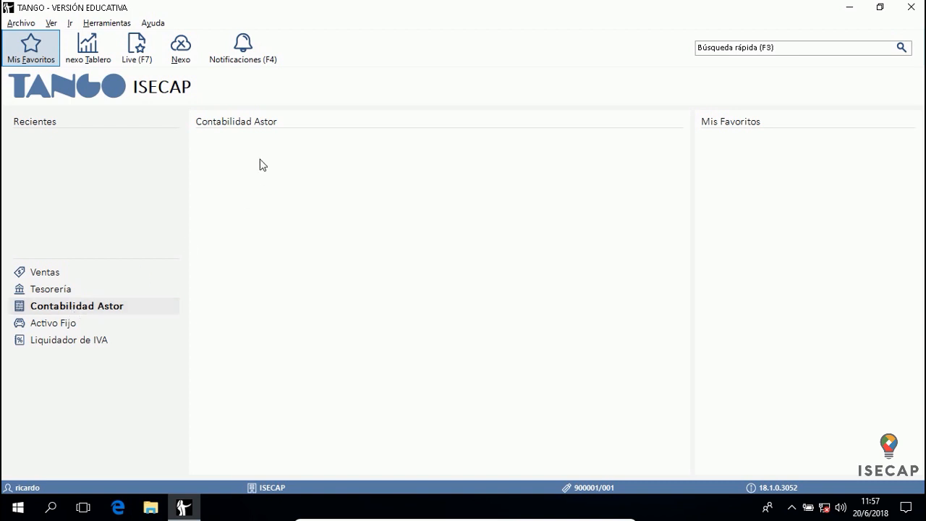
pyautogui.click(77, 275)
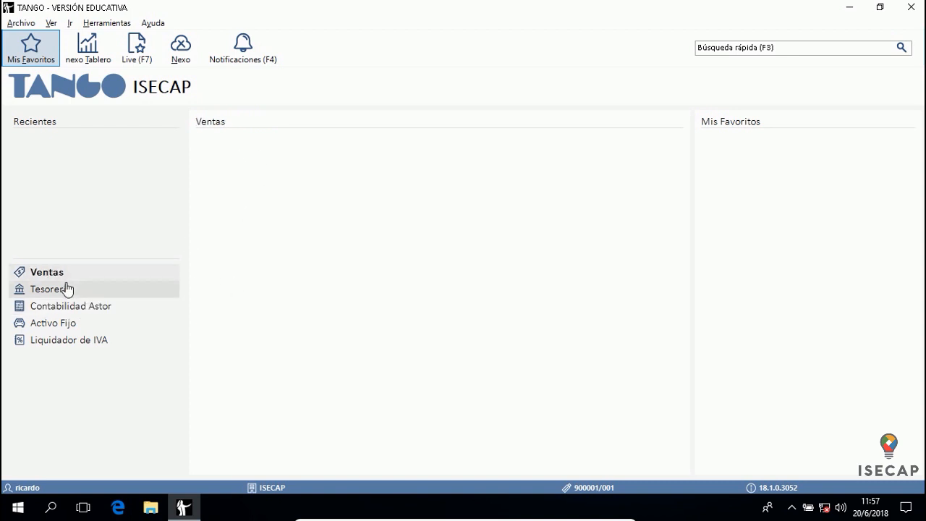
pyautogui.click(70, 289)
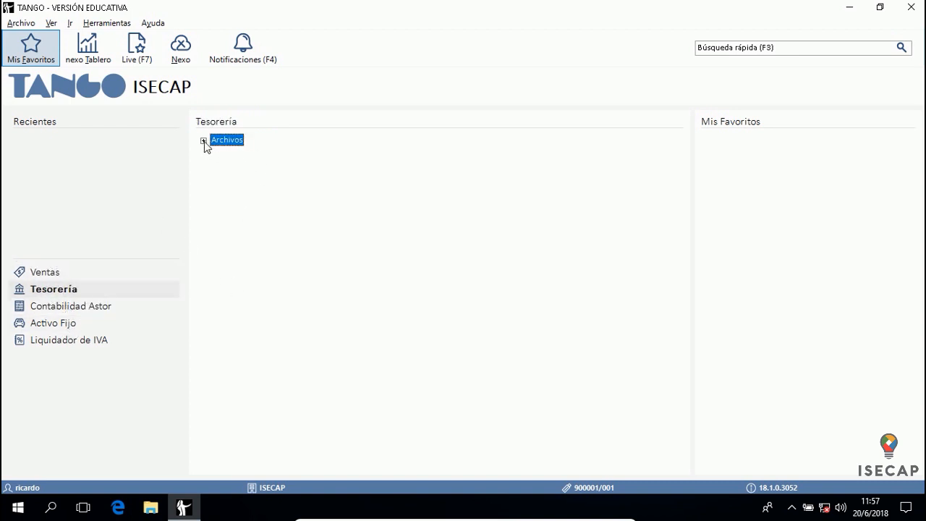
# Expand Tesorería's Archivos to select Cuentas de Tesorería, then check the Herramientas menu
pyautogui.click(204, 141)
pyautogui.click(234, 152)
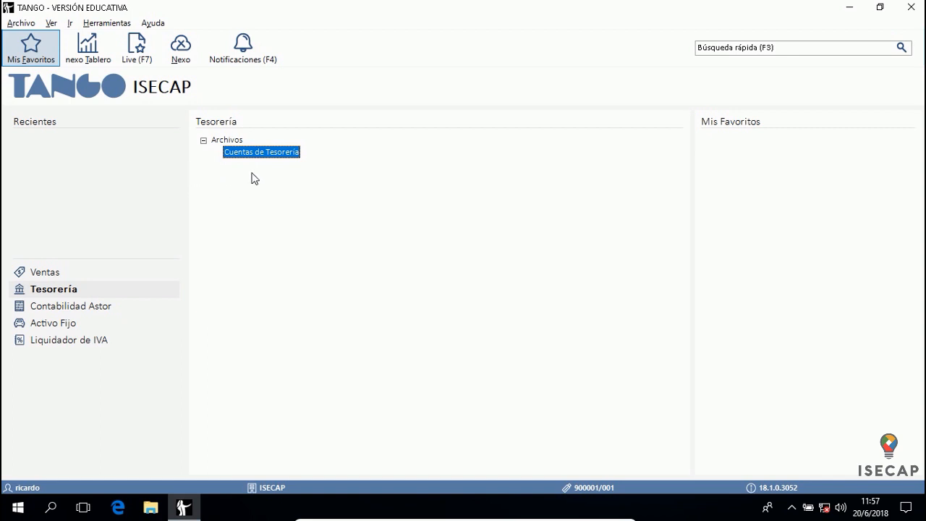
pyautogui.click(101, 24)
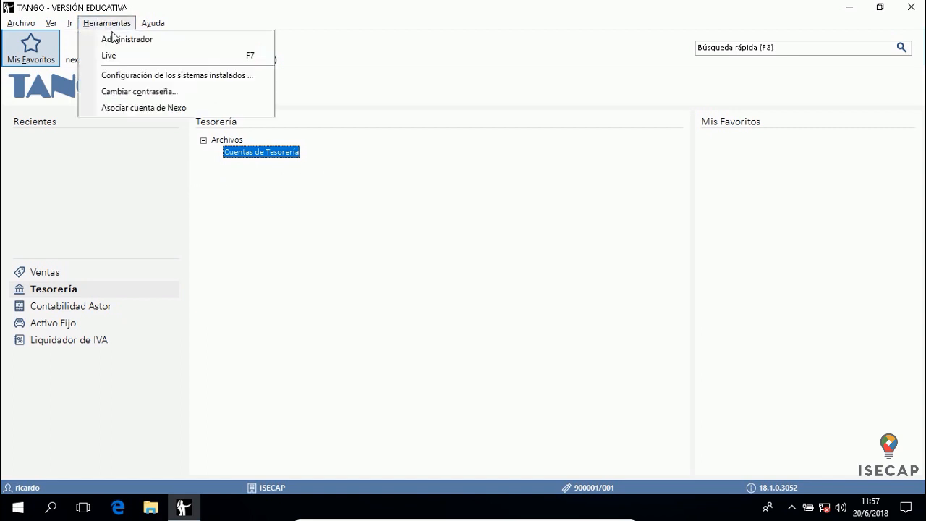
pyautogui.click(453, 170)
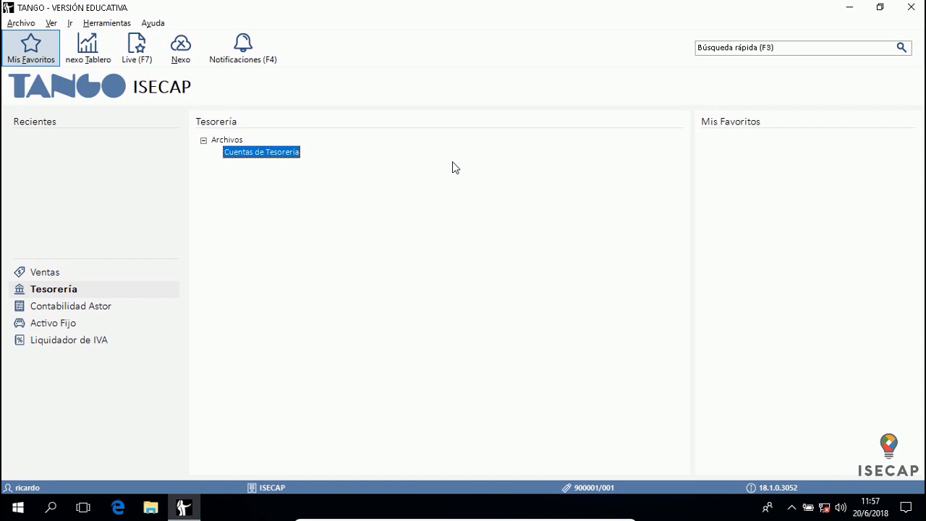